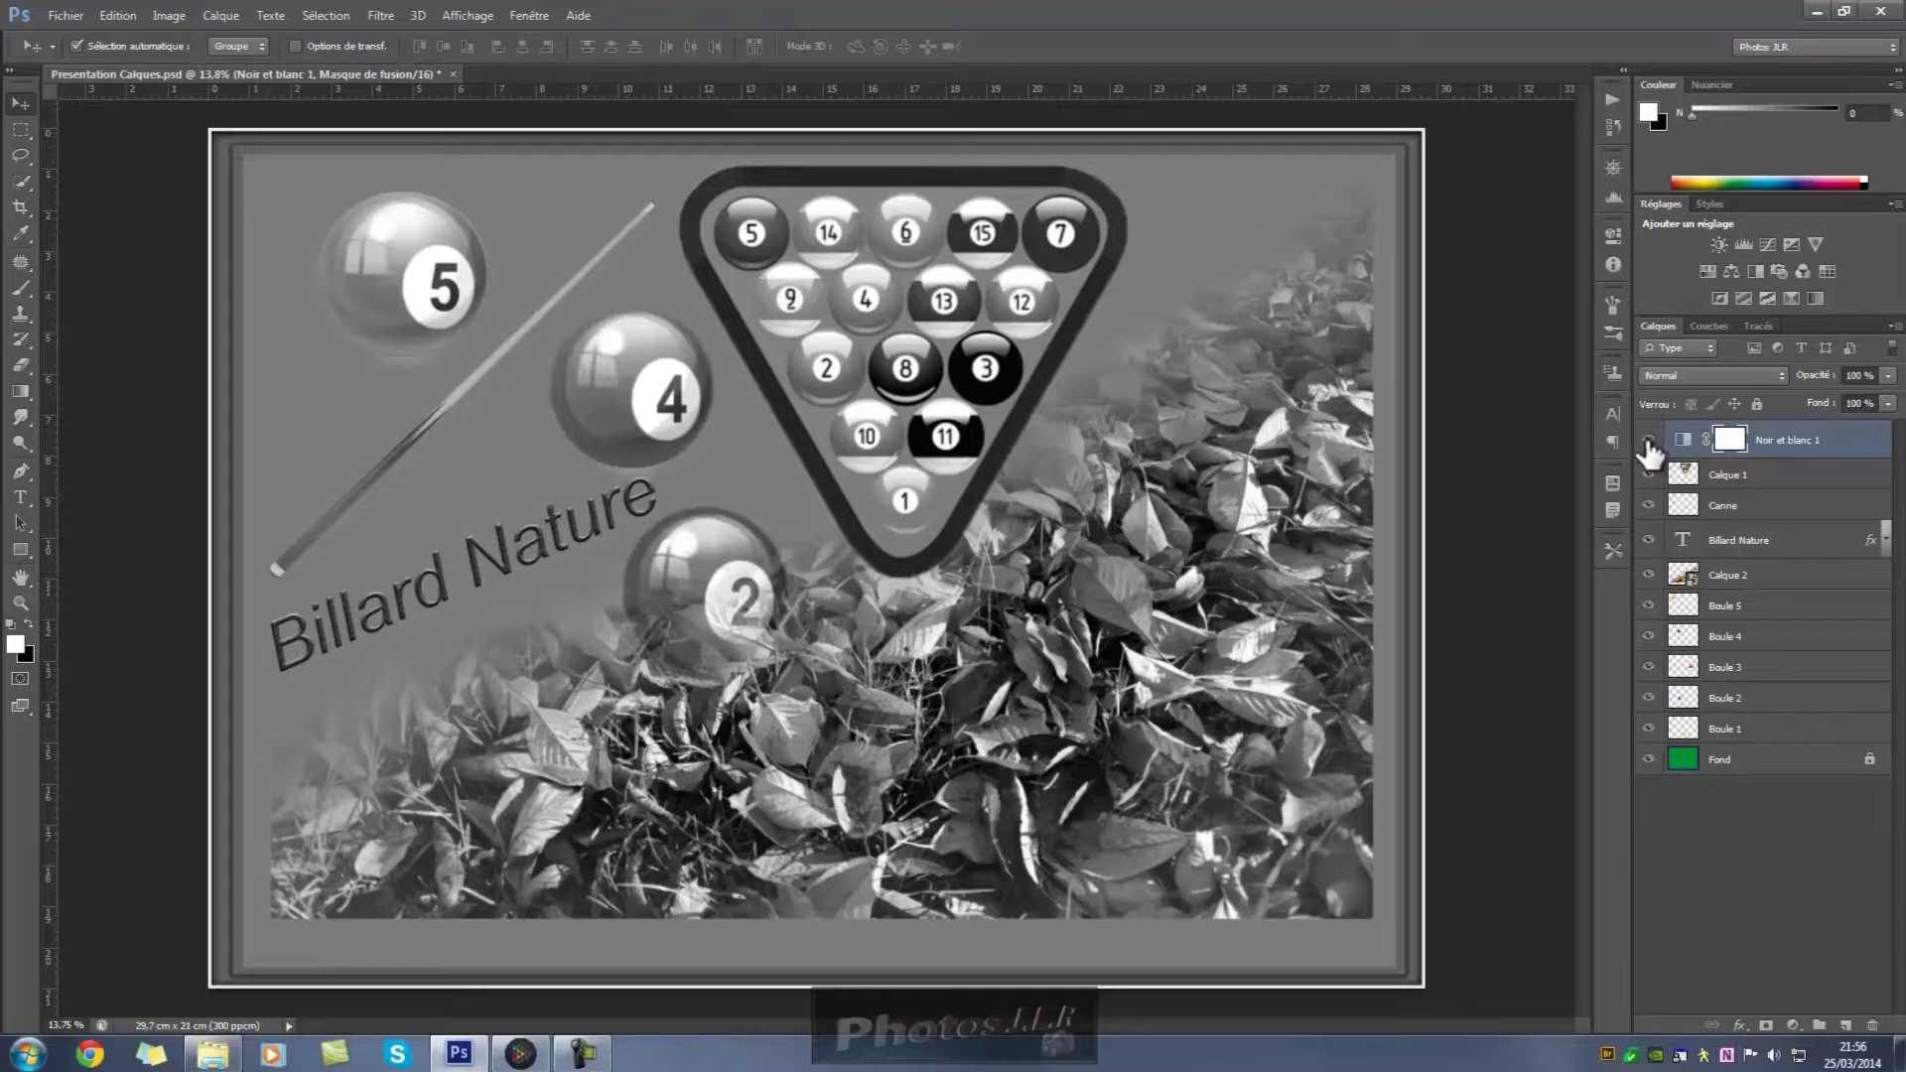
# - Paint the Noir et blanc 1 mask black over the ball triangle to recolour it, and white along its outer edge to remove overspill
pyautogui.click(1649, 441)
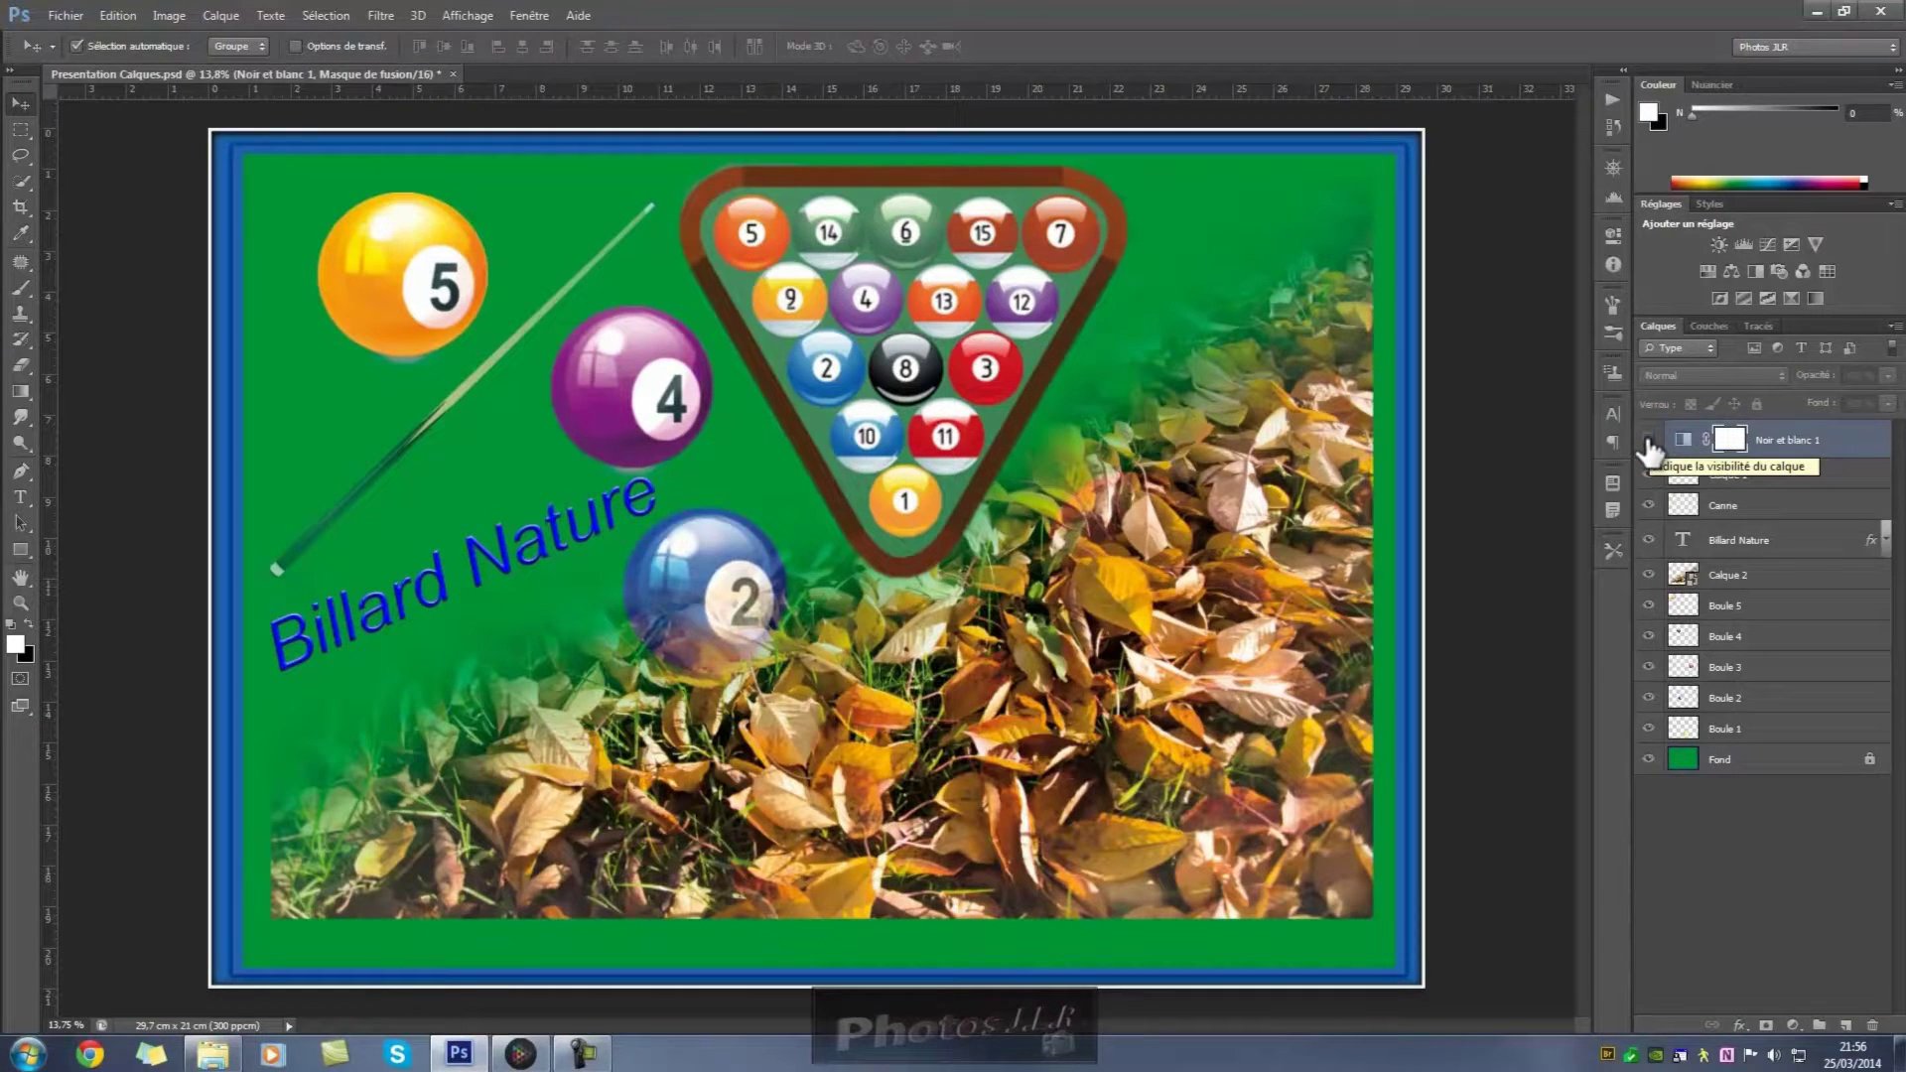
pyautogui.click(1649, 441)
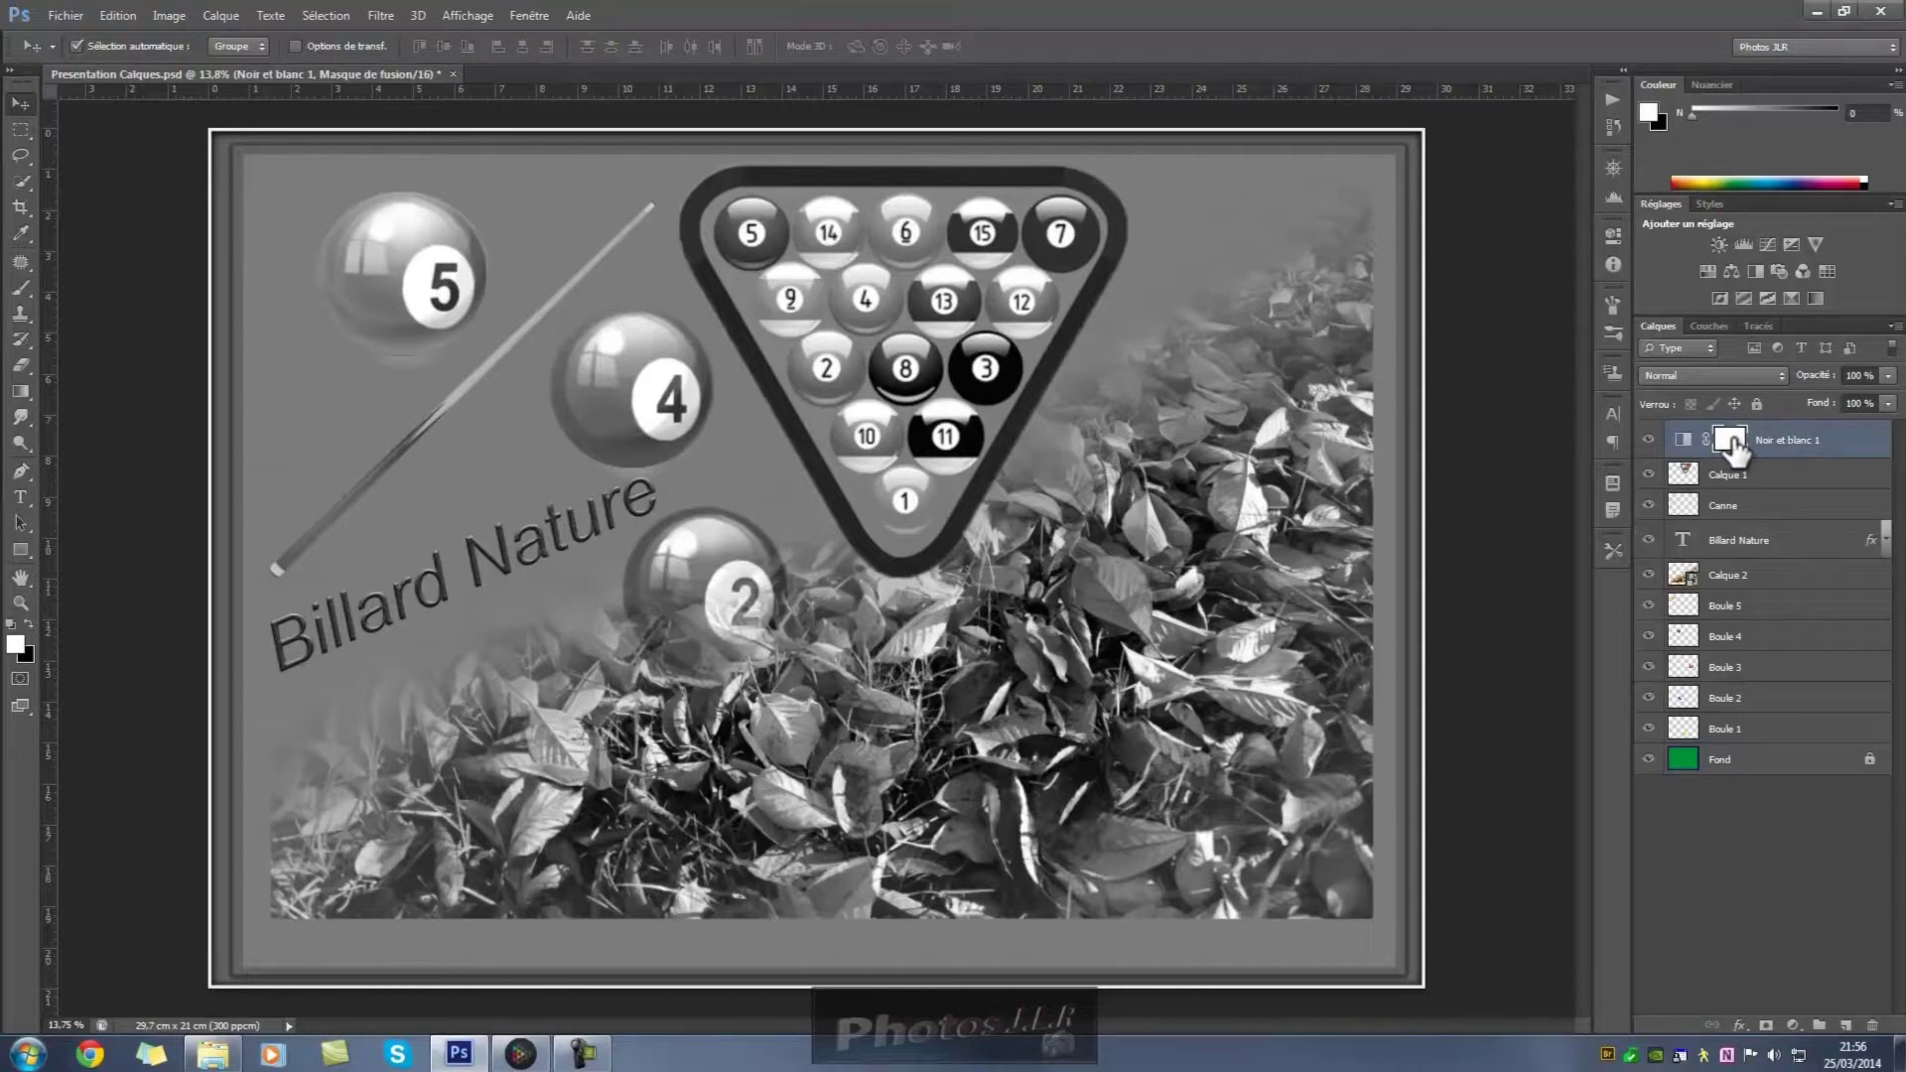
pyautogui.click(22, 622)
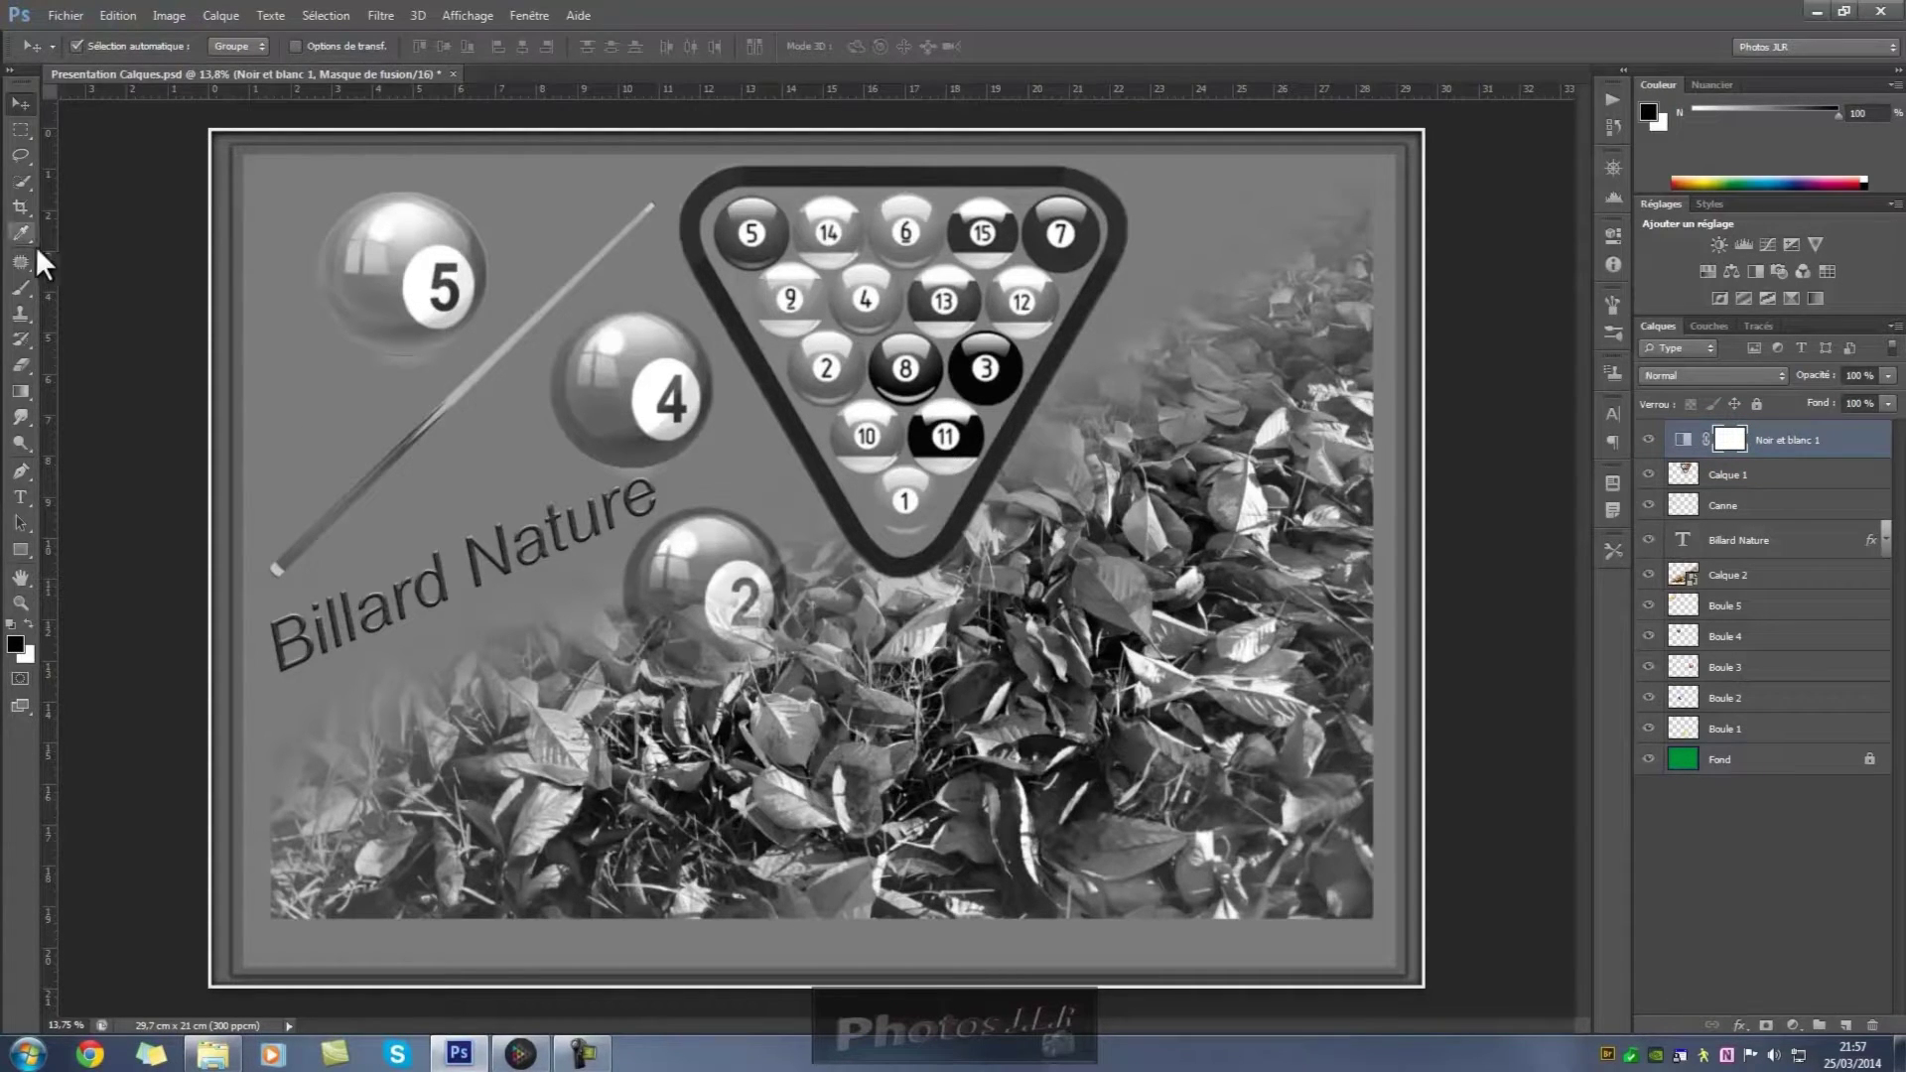
pyautogui.click(21, 289)
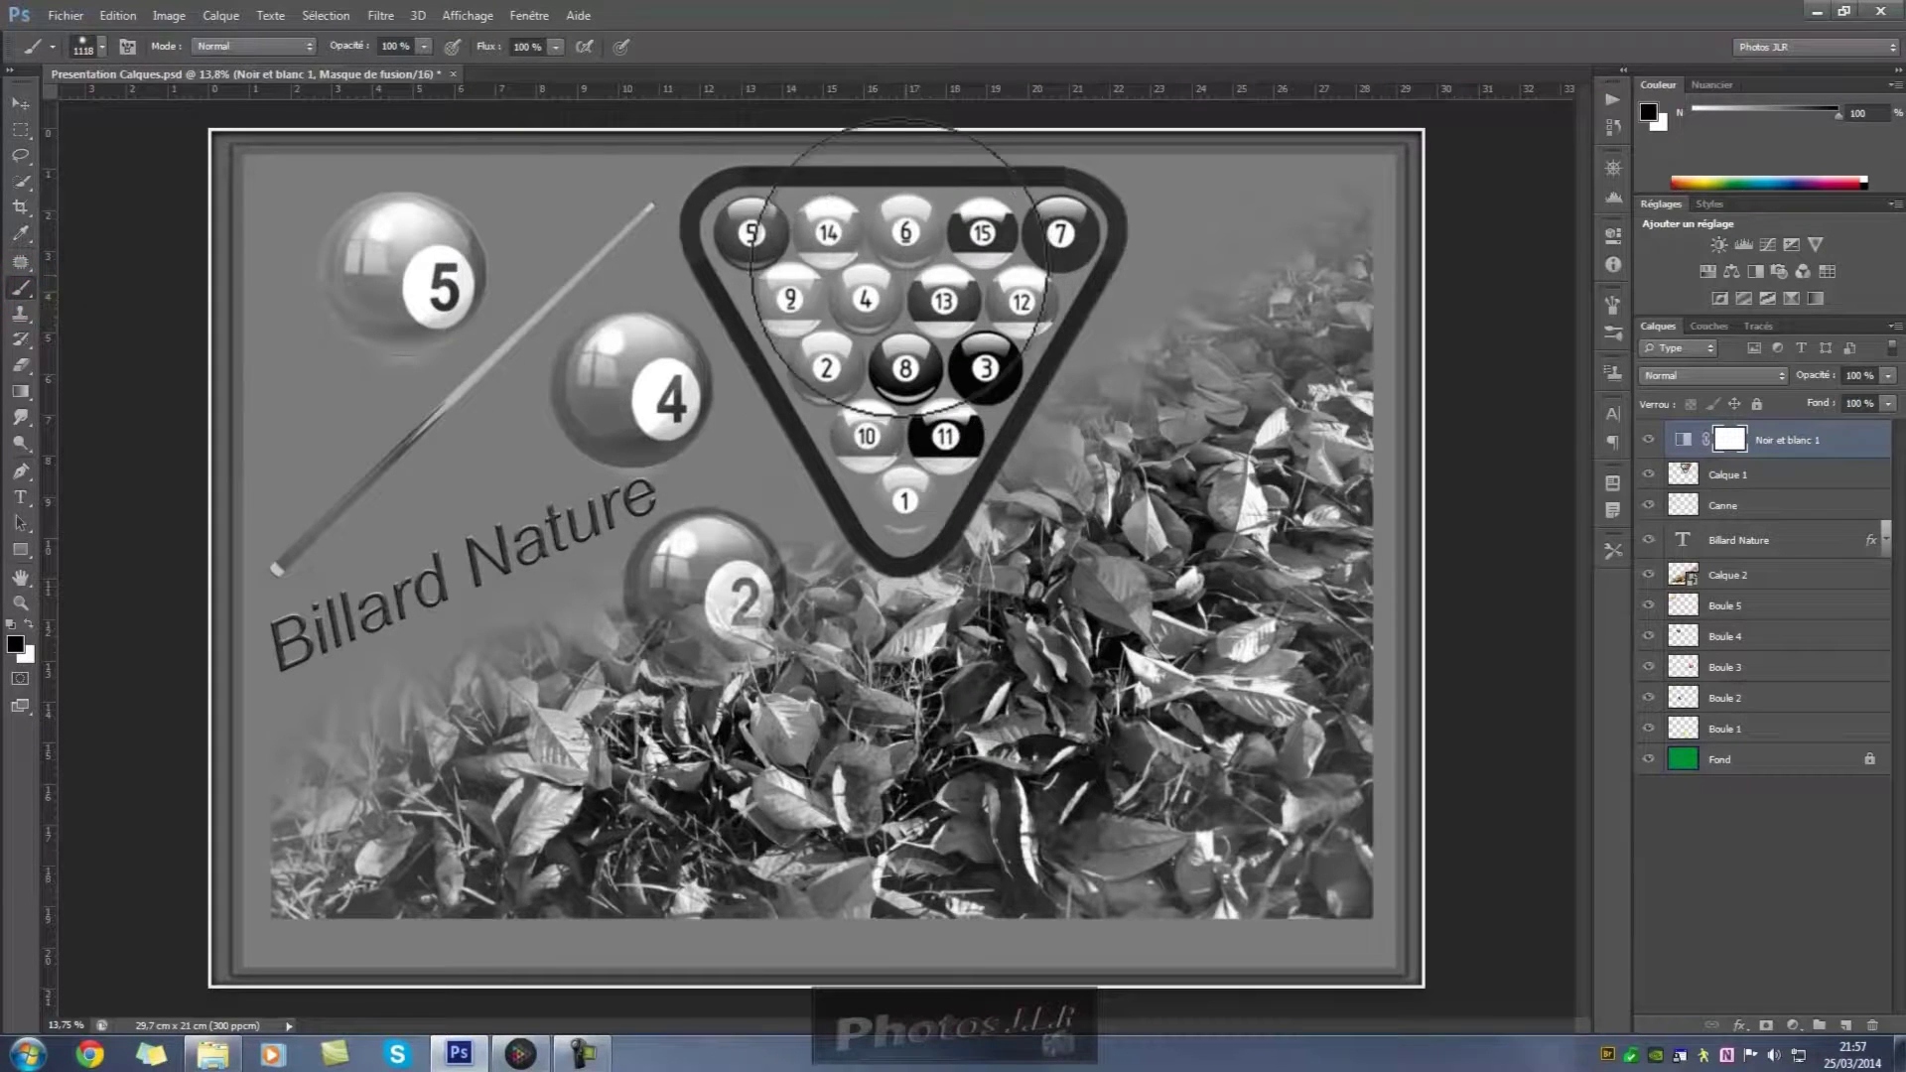
pyautogui.moveTo(778, 247)
pyautogui.mouseDown()
pyautogui.moveTo(999, 235)
pyautogui.moveTo(1027, 263)
pyautogui.moveTo(910, 478)
pyautogui.moveTo(844, 437)
pyautogui.moveTo(769, 278)
pyautogui.mouseUp()
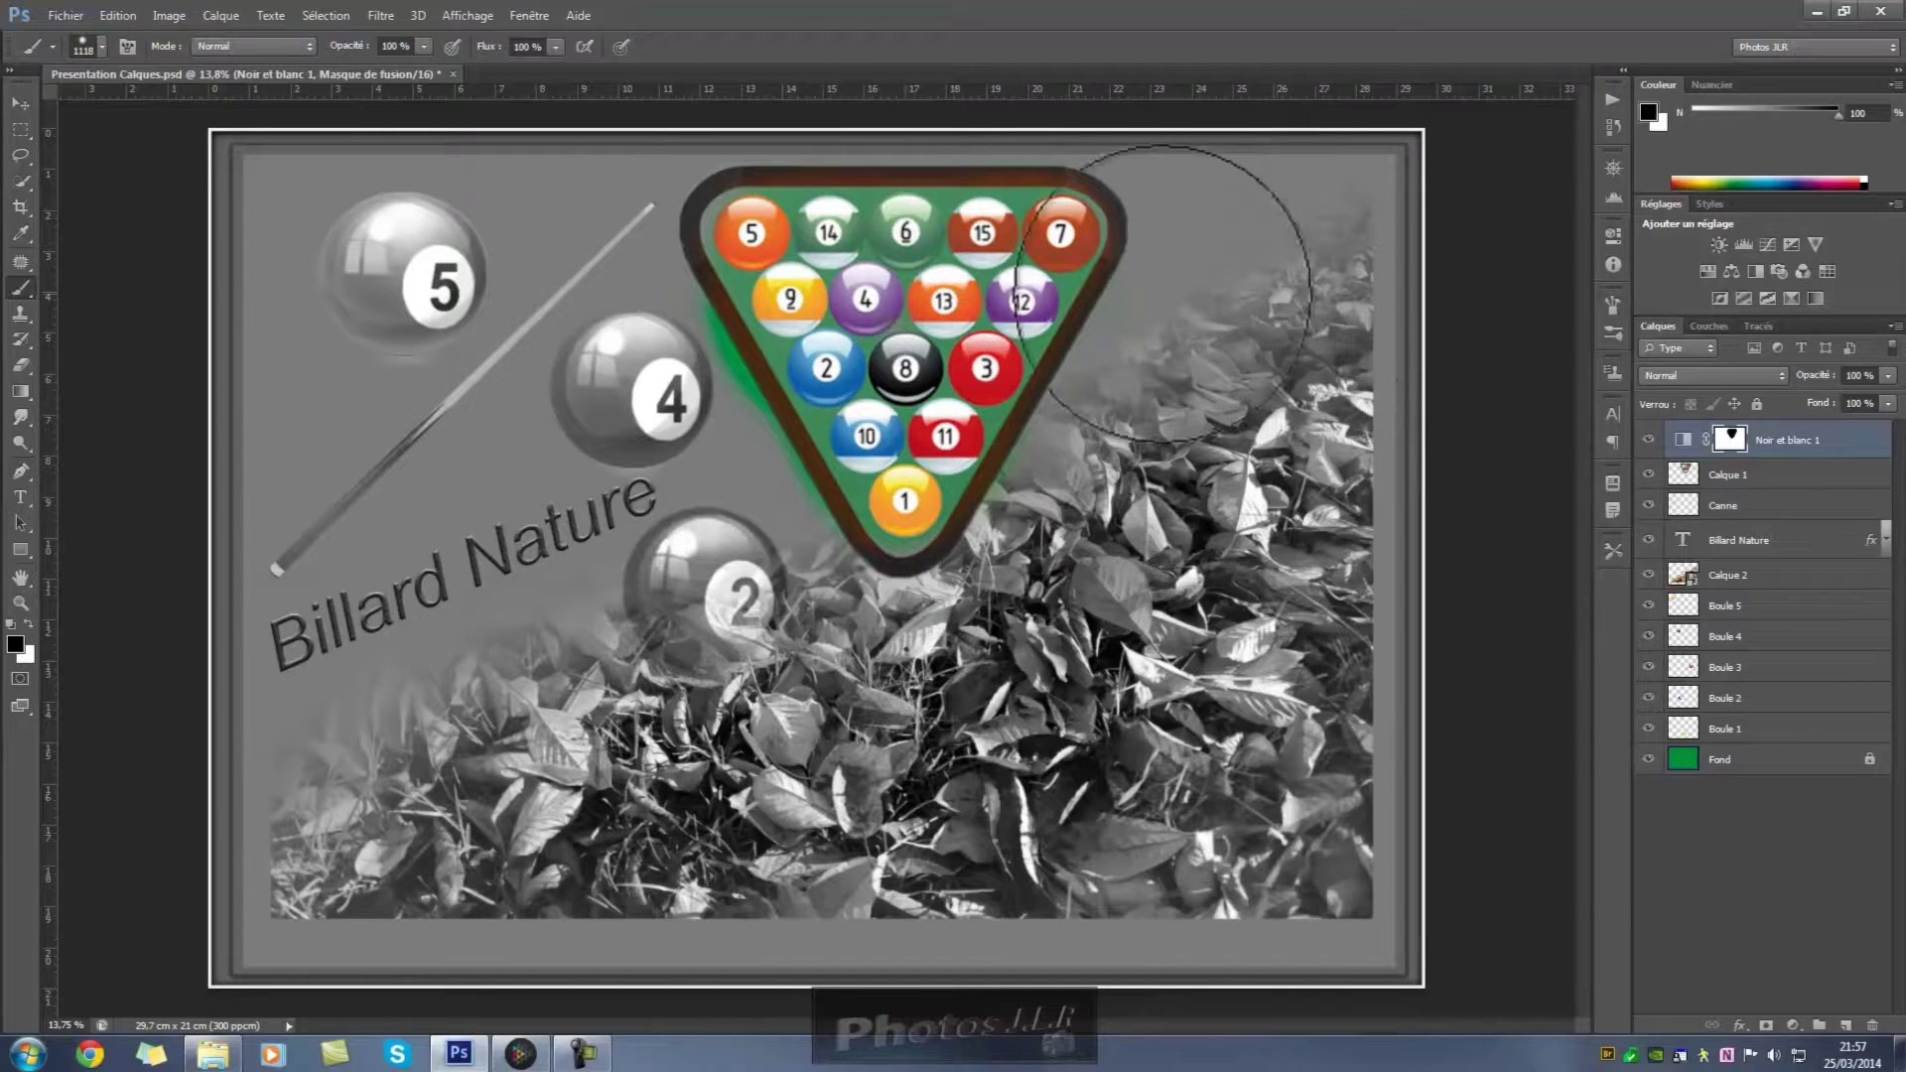
pyautogui.moveTo(953, 298)
pyautogui.mouseDown()
pyautogui.moveTo(1018, 214)
pyautogui.moveTo(797, 219)
pyautogui.moveTo(795, 273)
pyautogui.moveTo(851, 368)
pyautogui.moveTo(916, 395)
pyautogui.moveTo(1001, 279)
pyautogui.mouseUp()
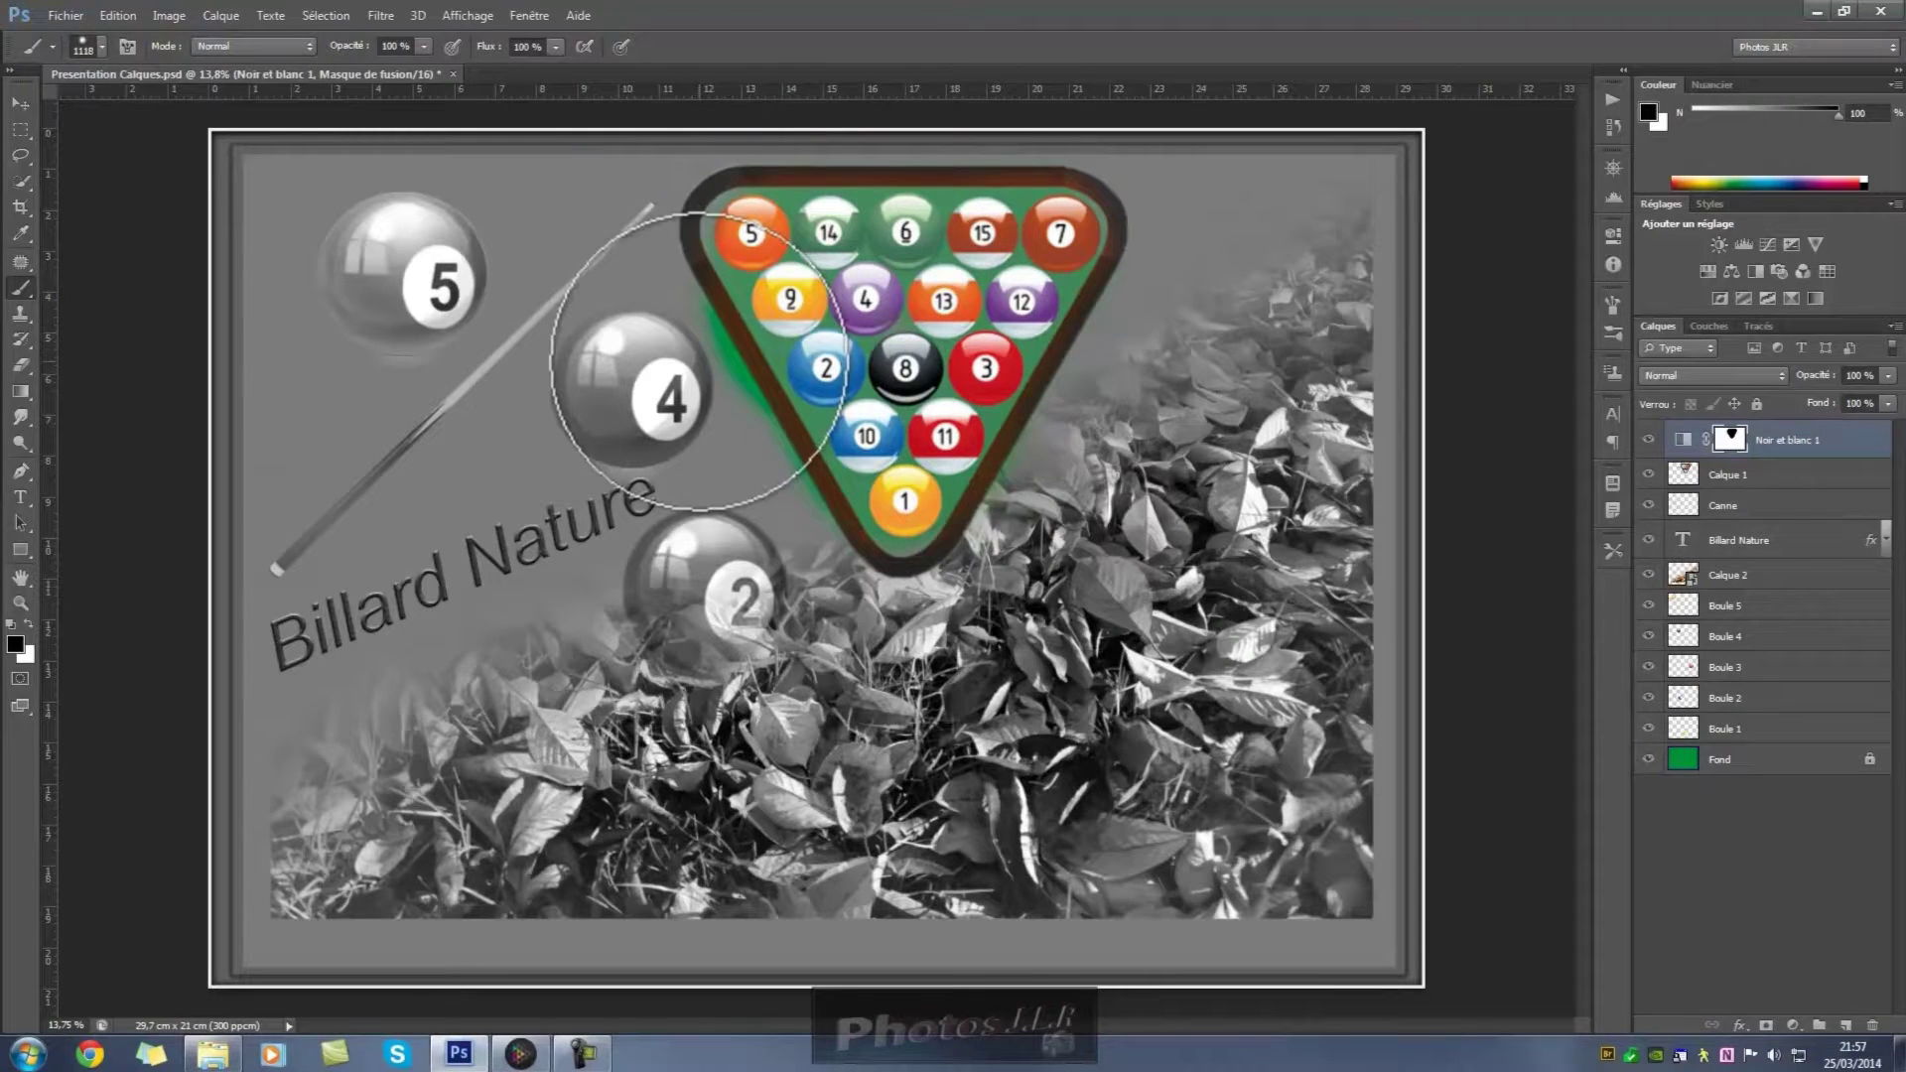
pyautogui.click(27, 621)
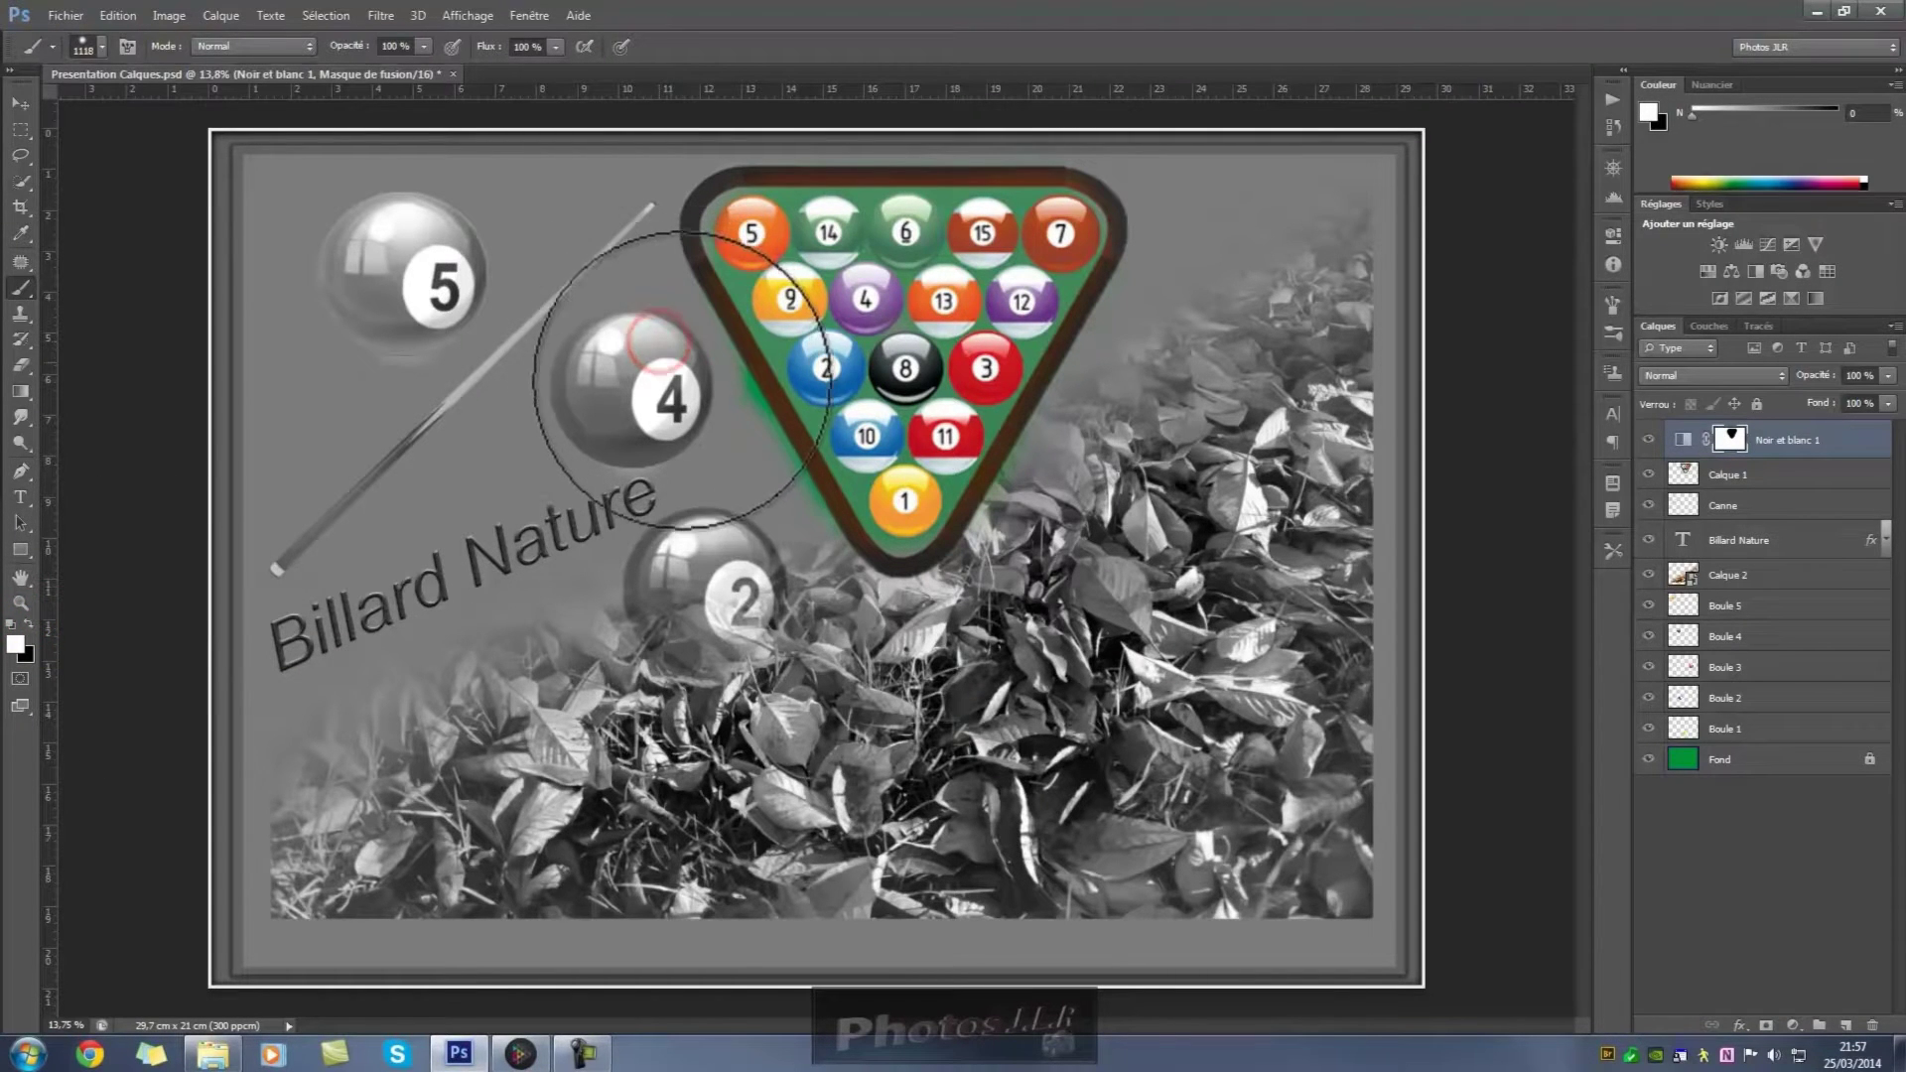
pyautogui.moveTo(704, 420); pyautogui.dragTo(789, 550)
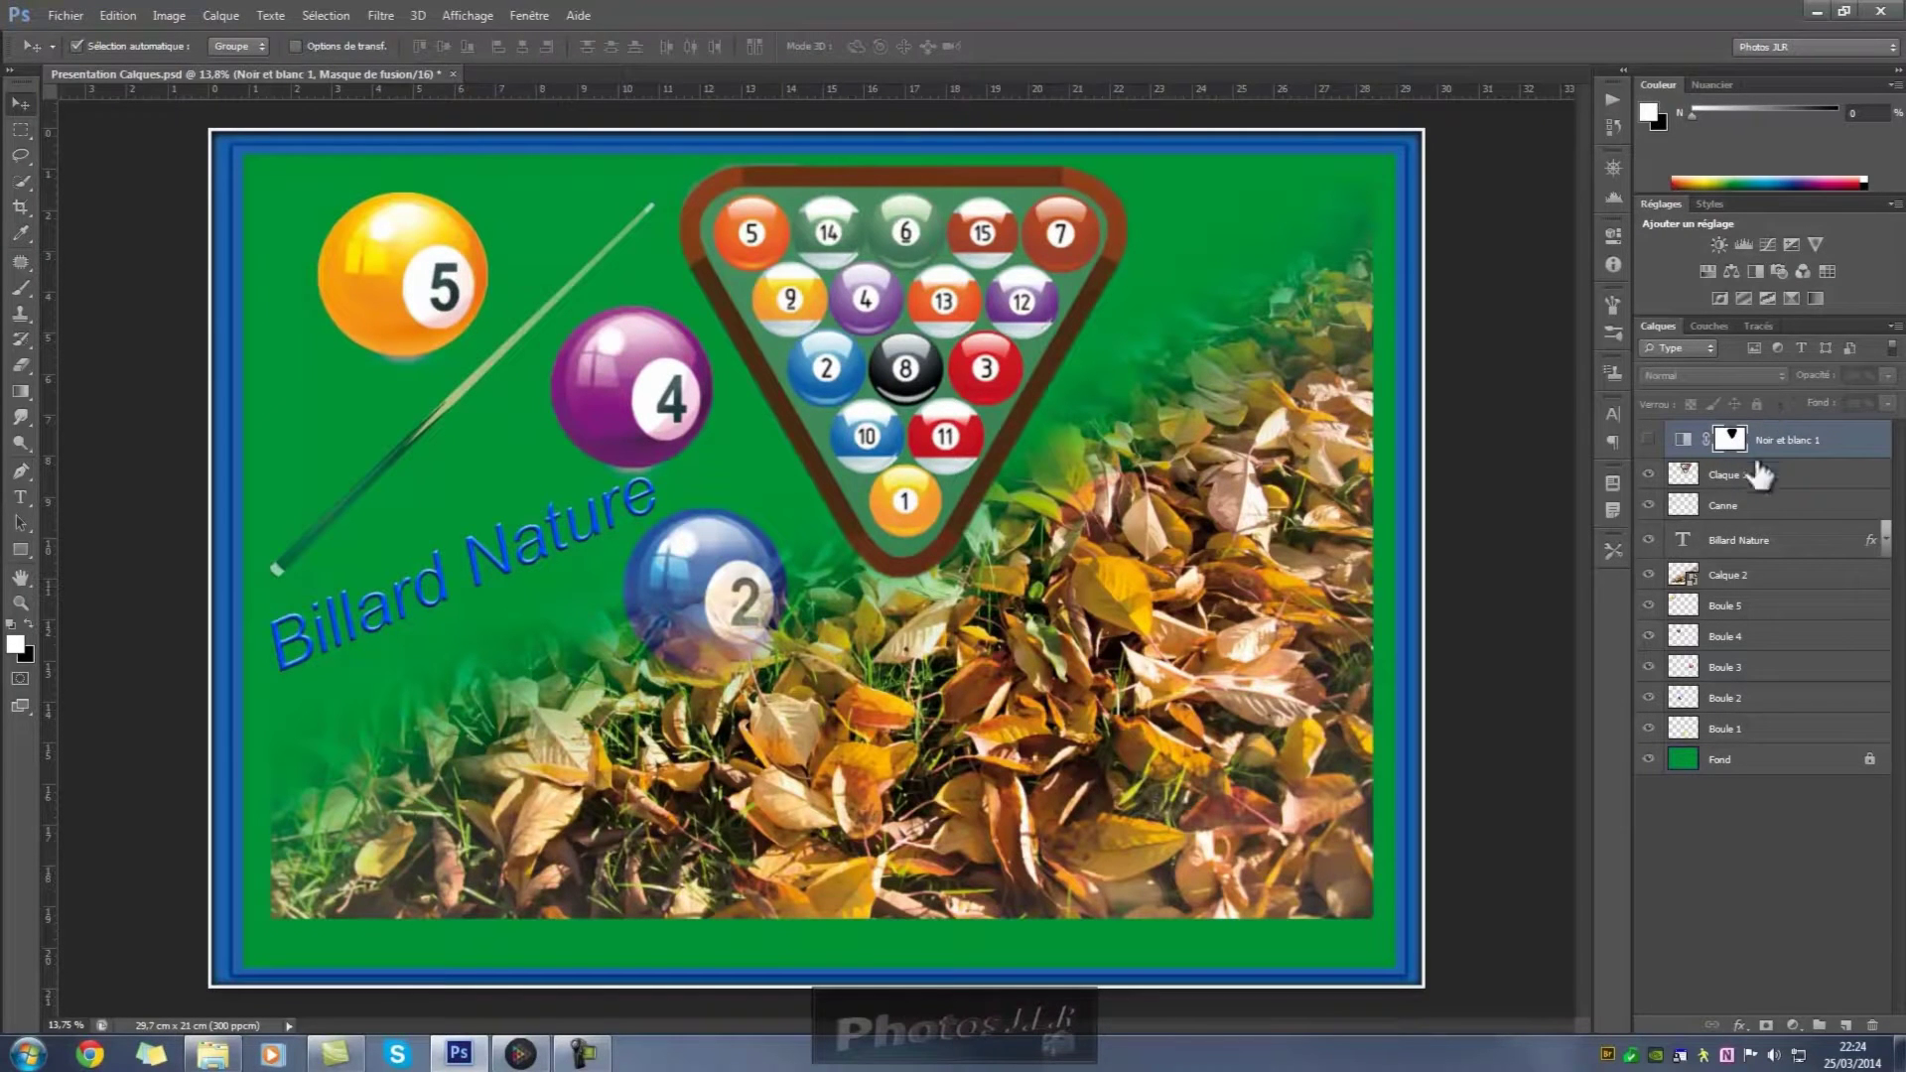
# - Check which layer holds the ball triangle by toggling its visibility, and rename that layer Triangle
pyautogui.click(1648, 474)
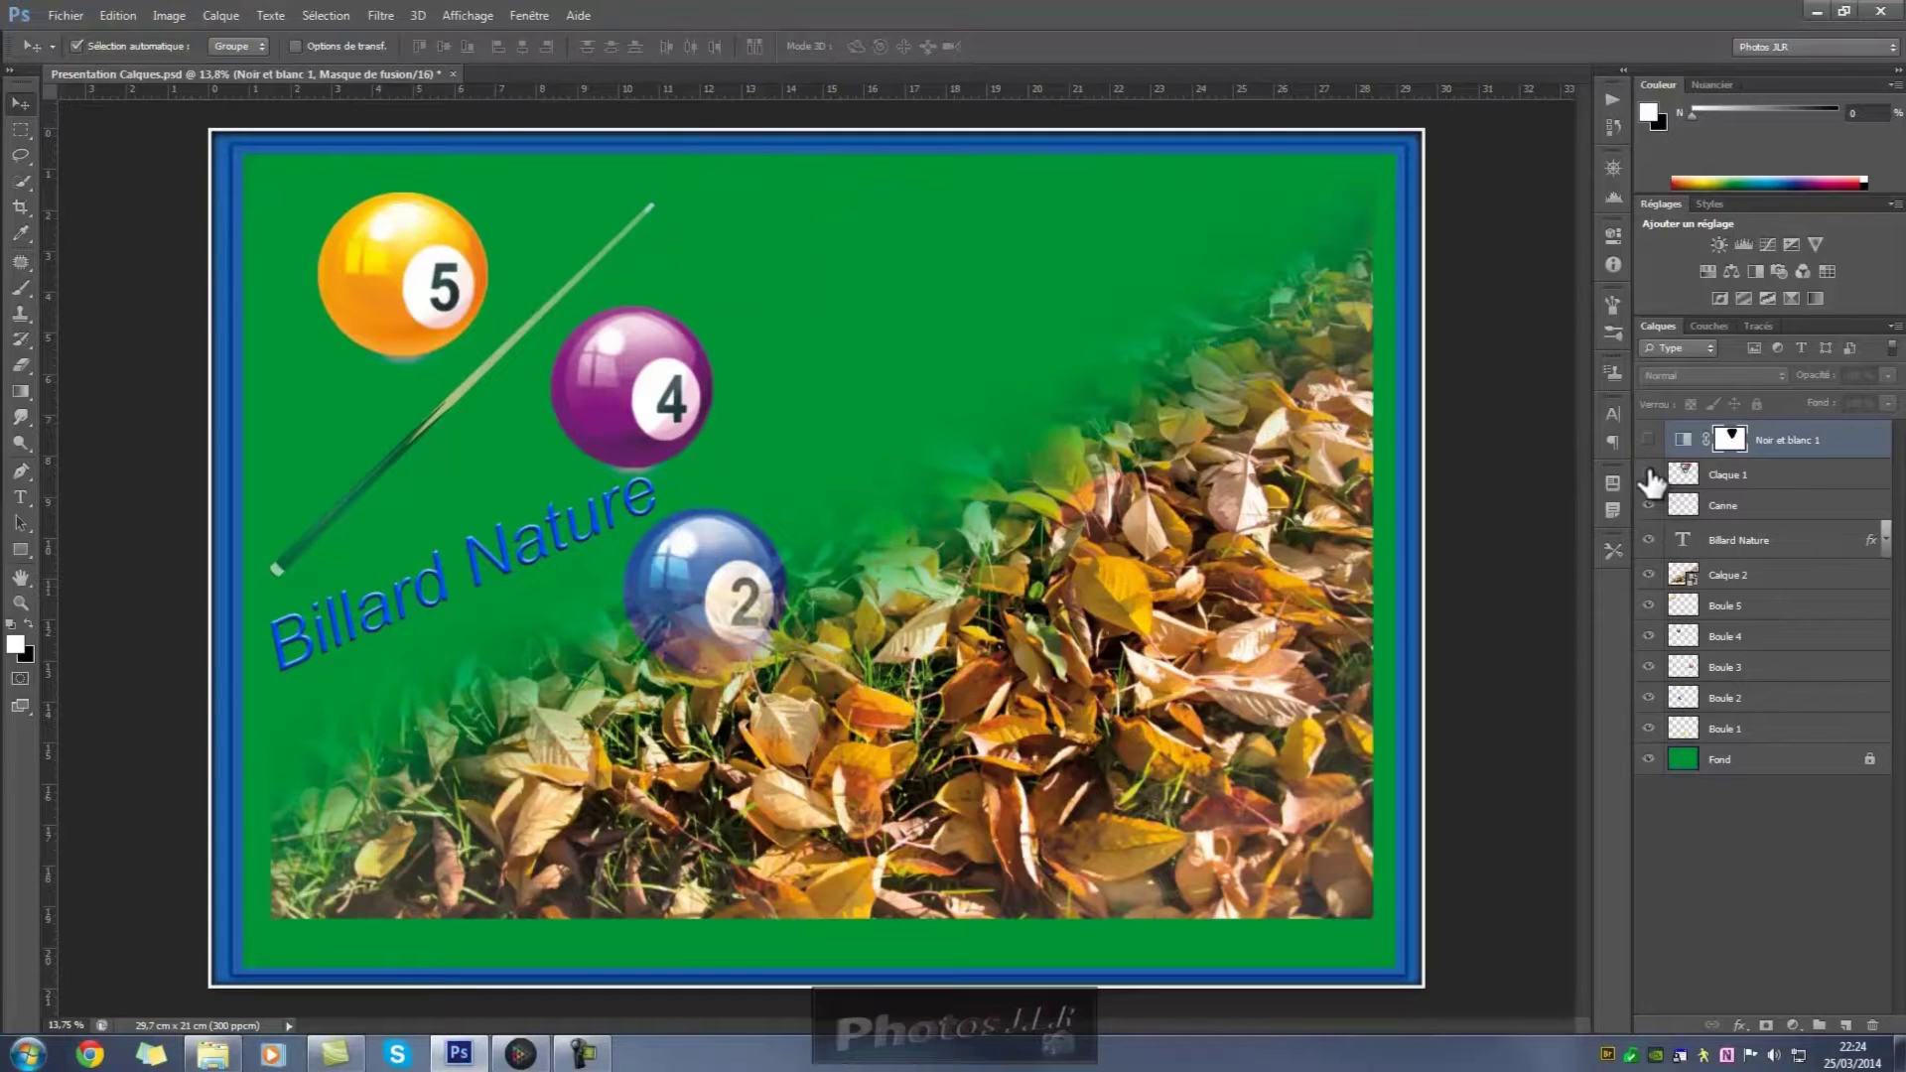
pyautogui.click(1648, 474)
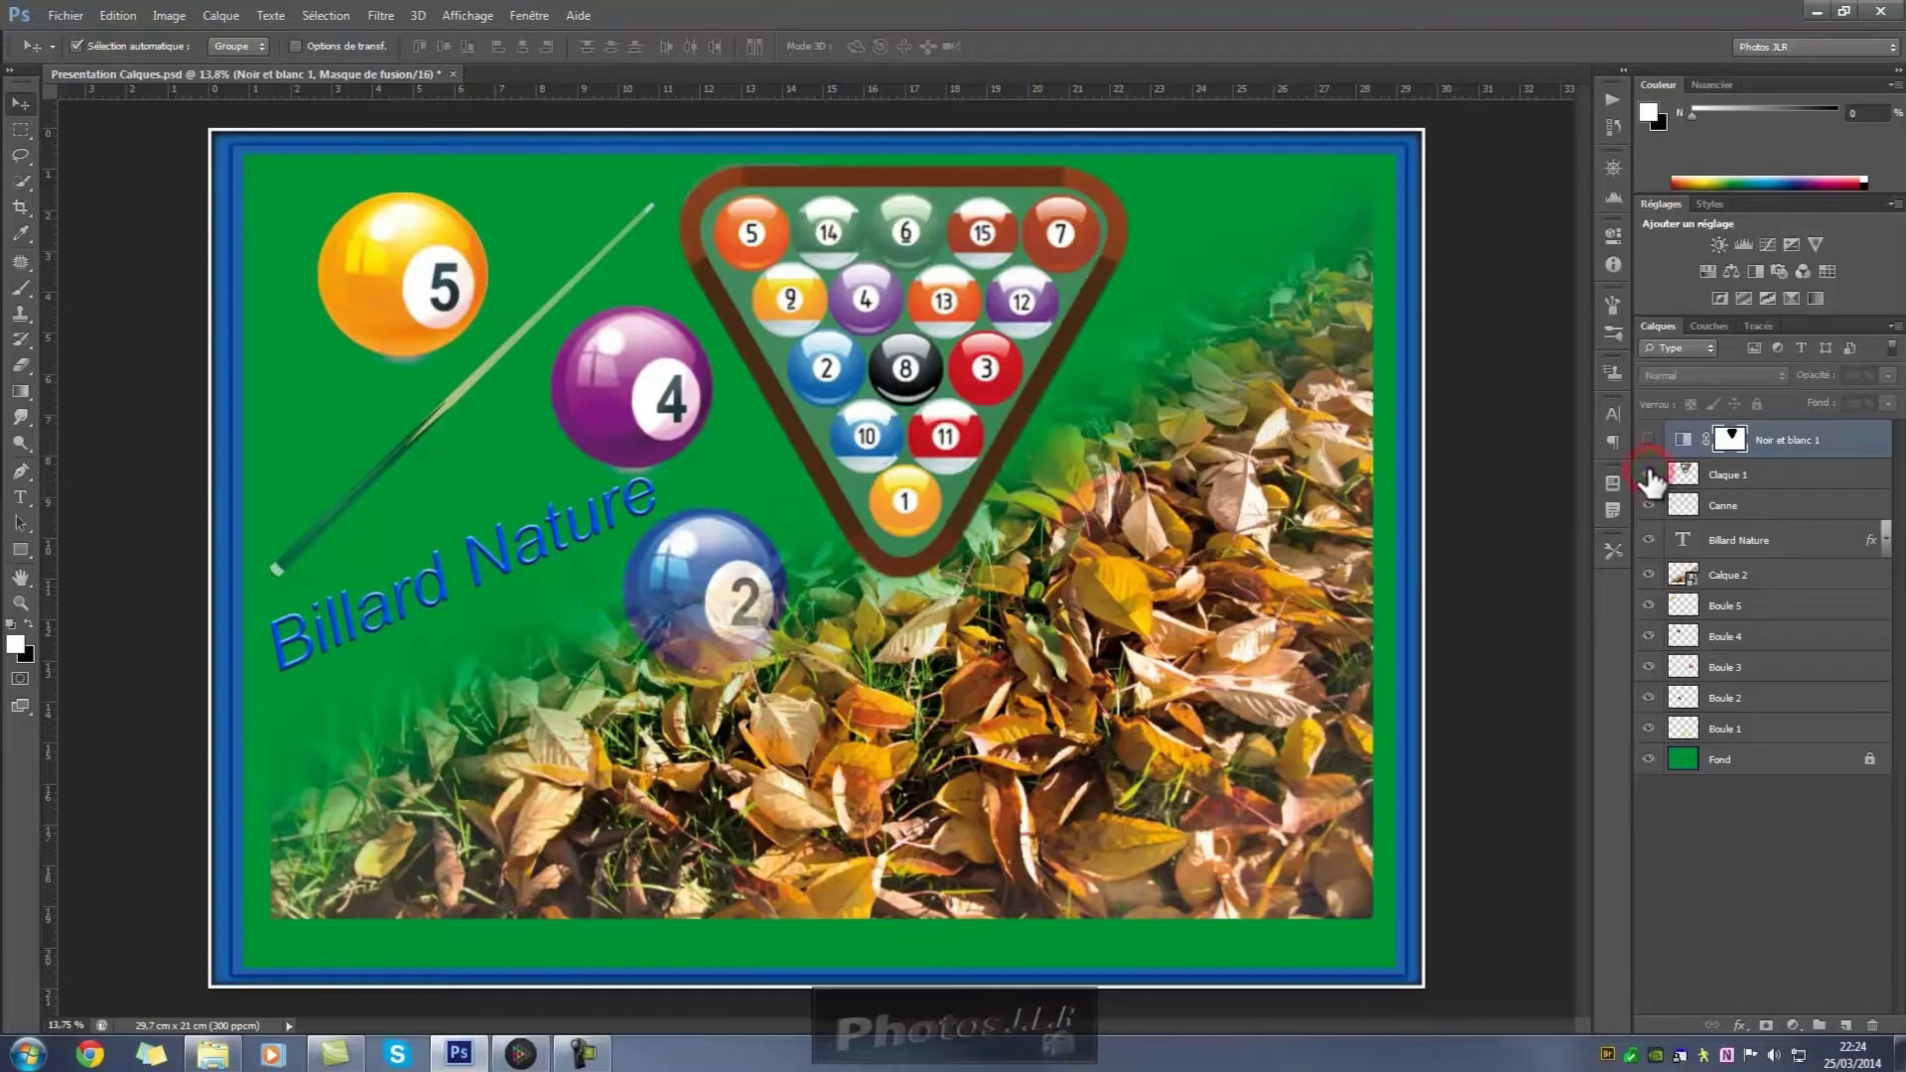
pyautogui.doubleClick(1725, 476)
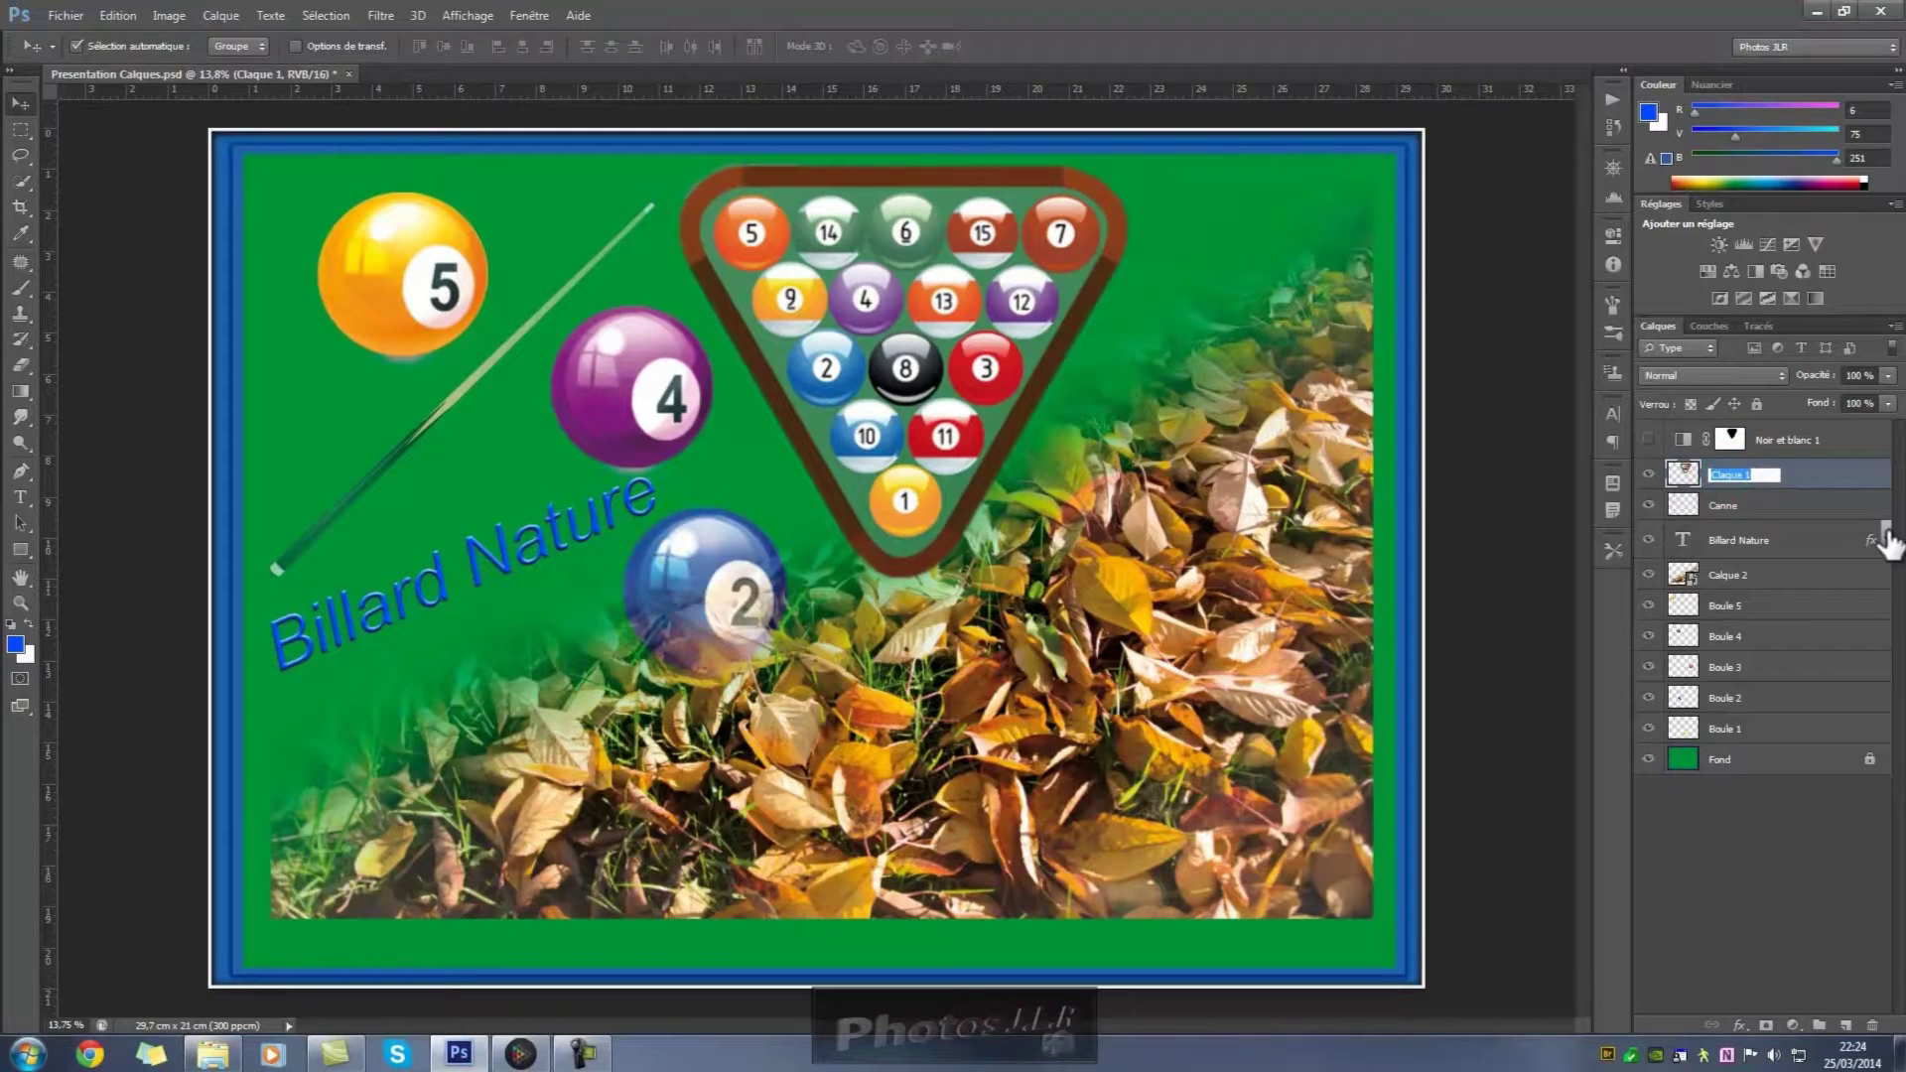
pyautogui.write('Triangle')
pyautogui.press('Return')
# - Select the Canne layer and hide all other layers so only the cue is visible
pyautogui.click(1766, 512)
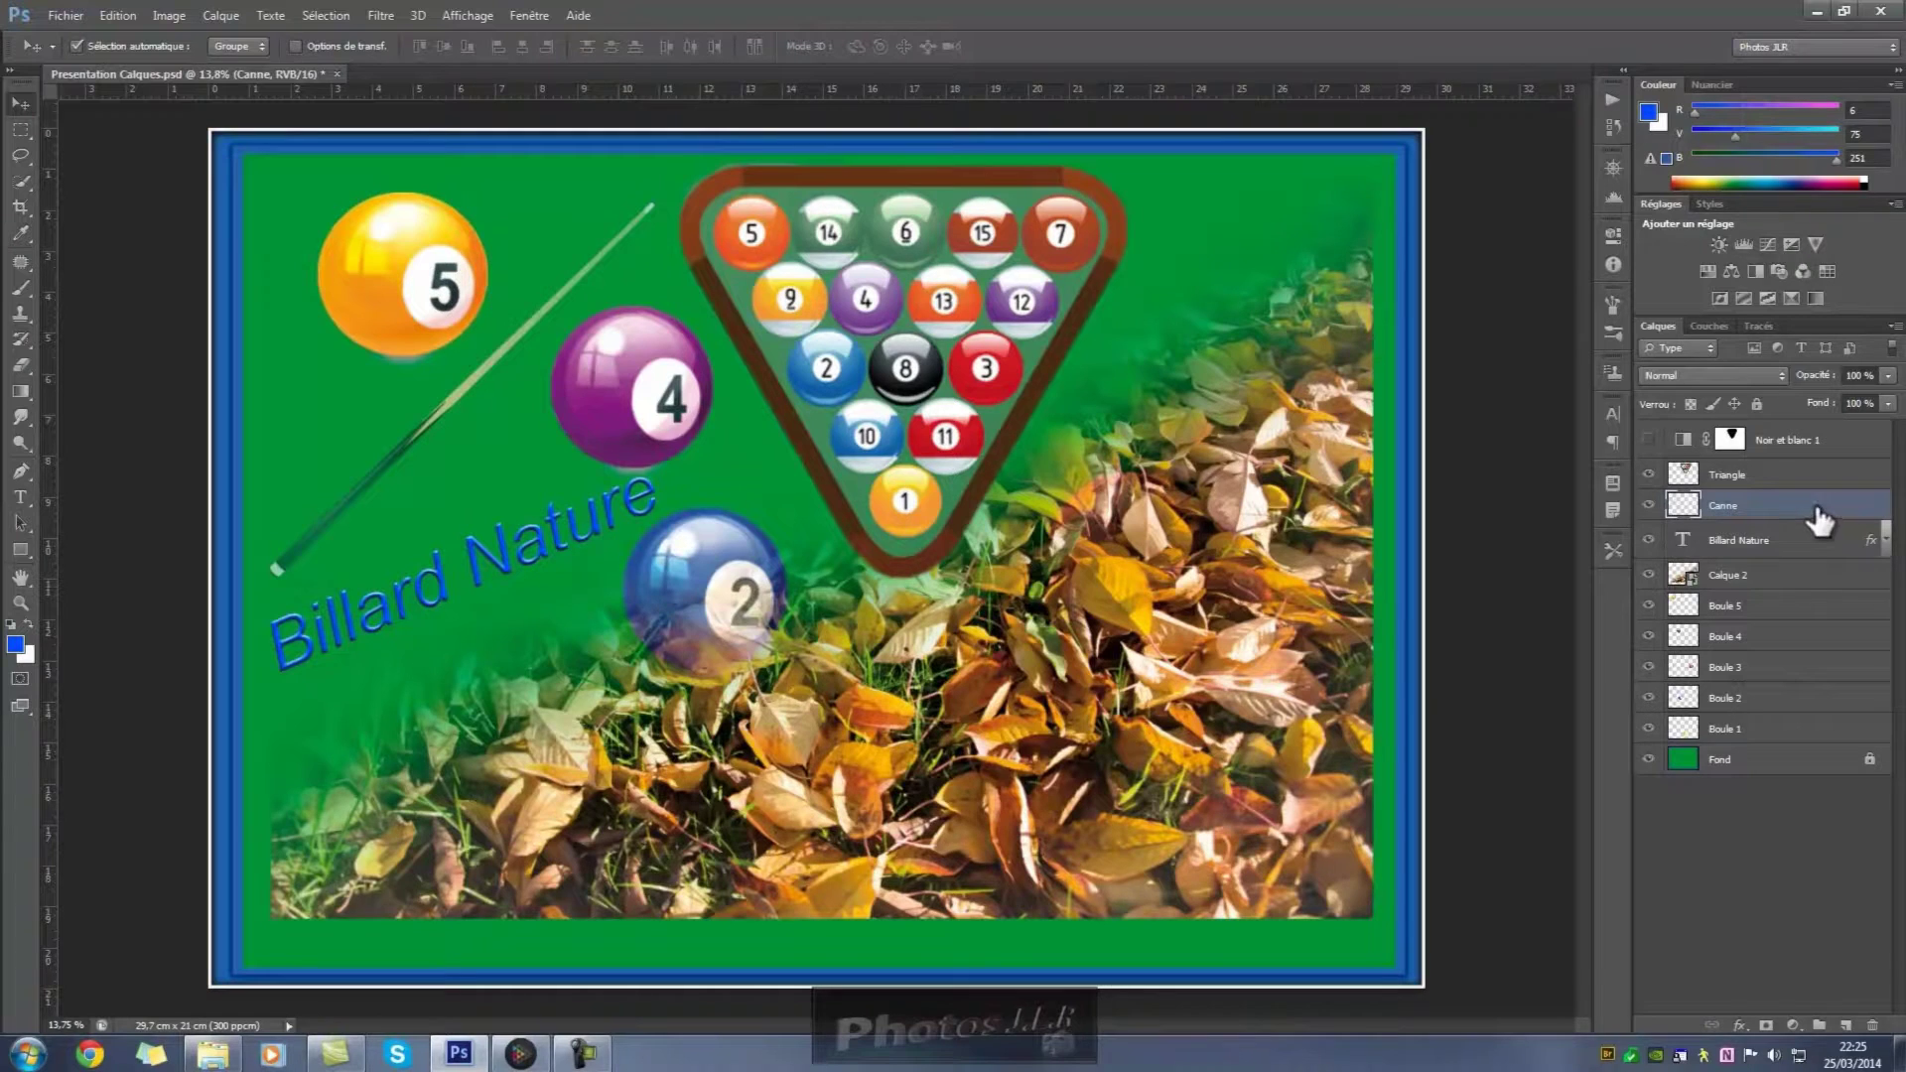
pyautogui.click(1765, 504)
pyautogui.click(1648, 474)
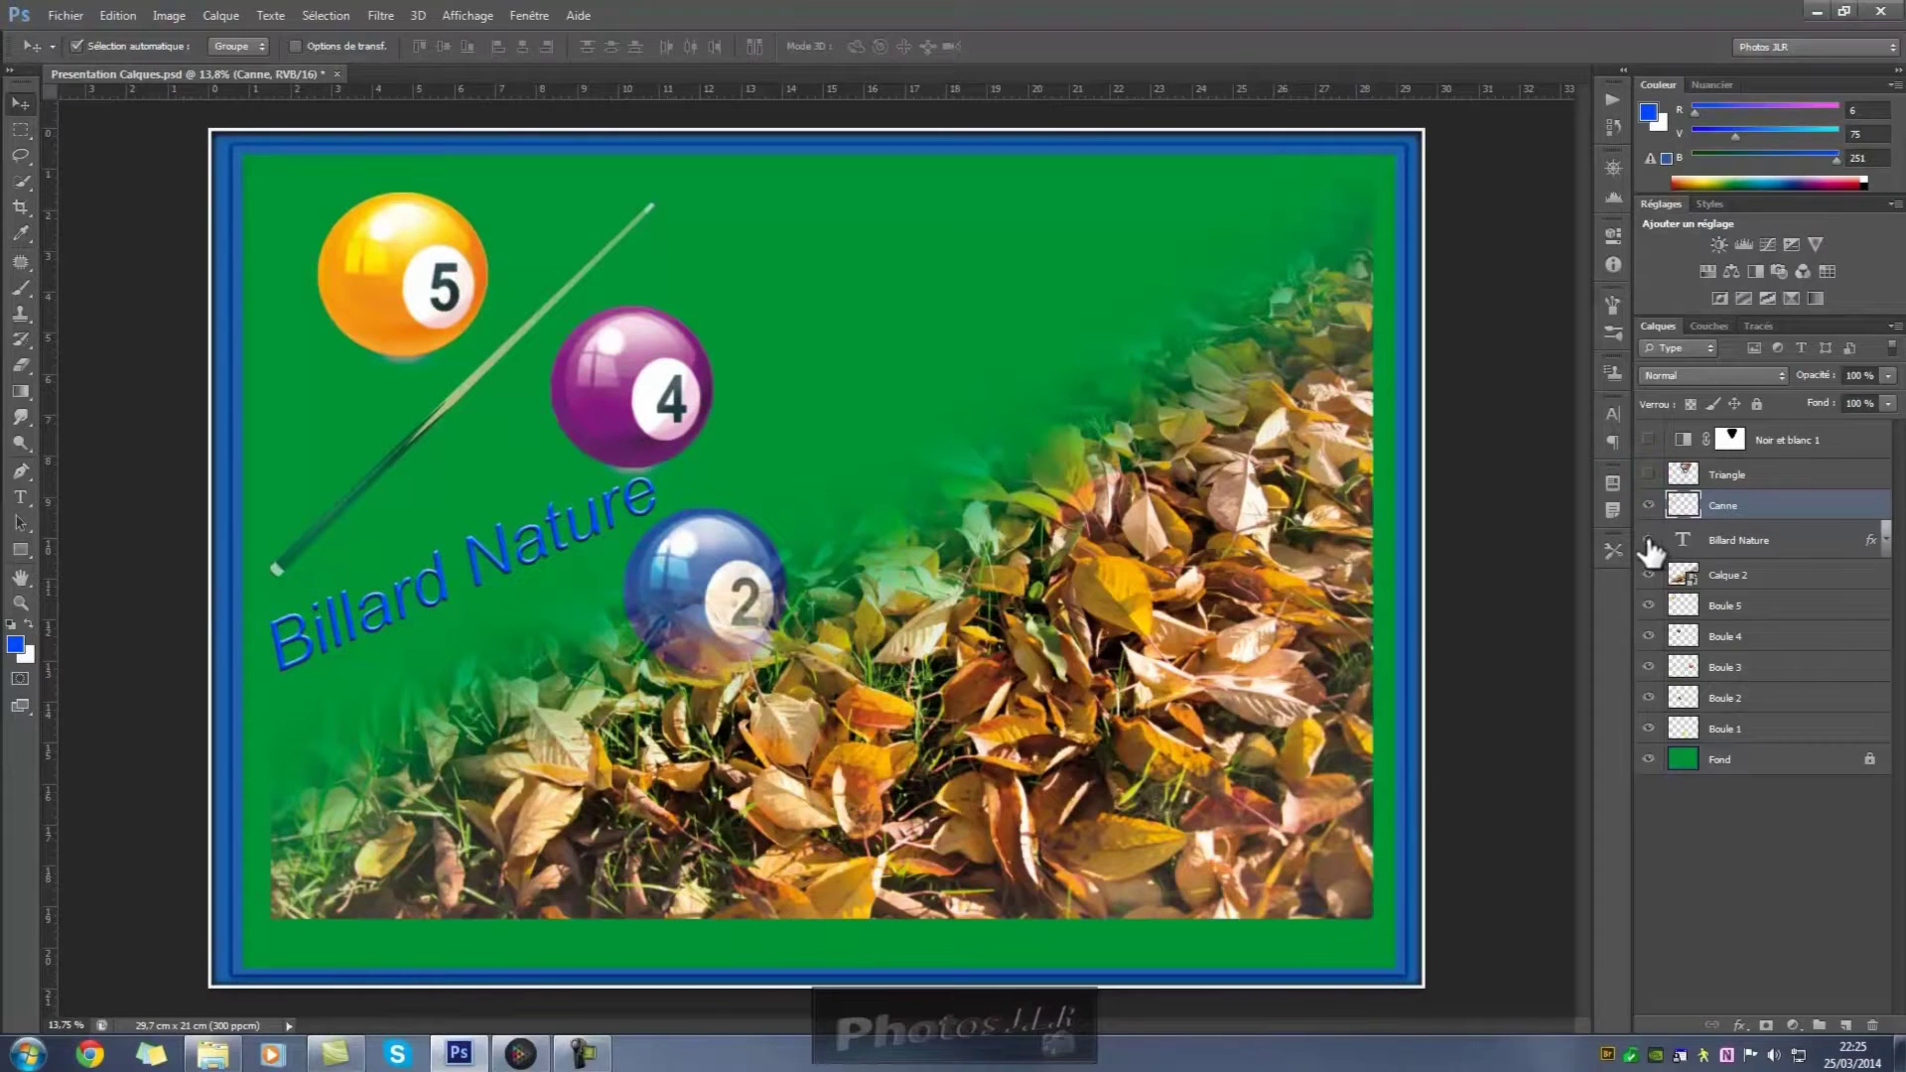
pyautogui.moveTo(1648, 544); pyautogui.dragTo(1650, 772)
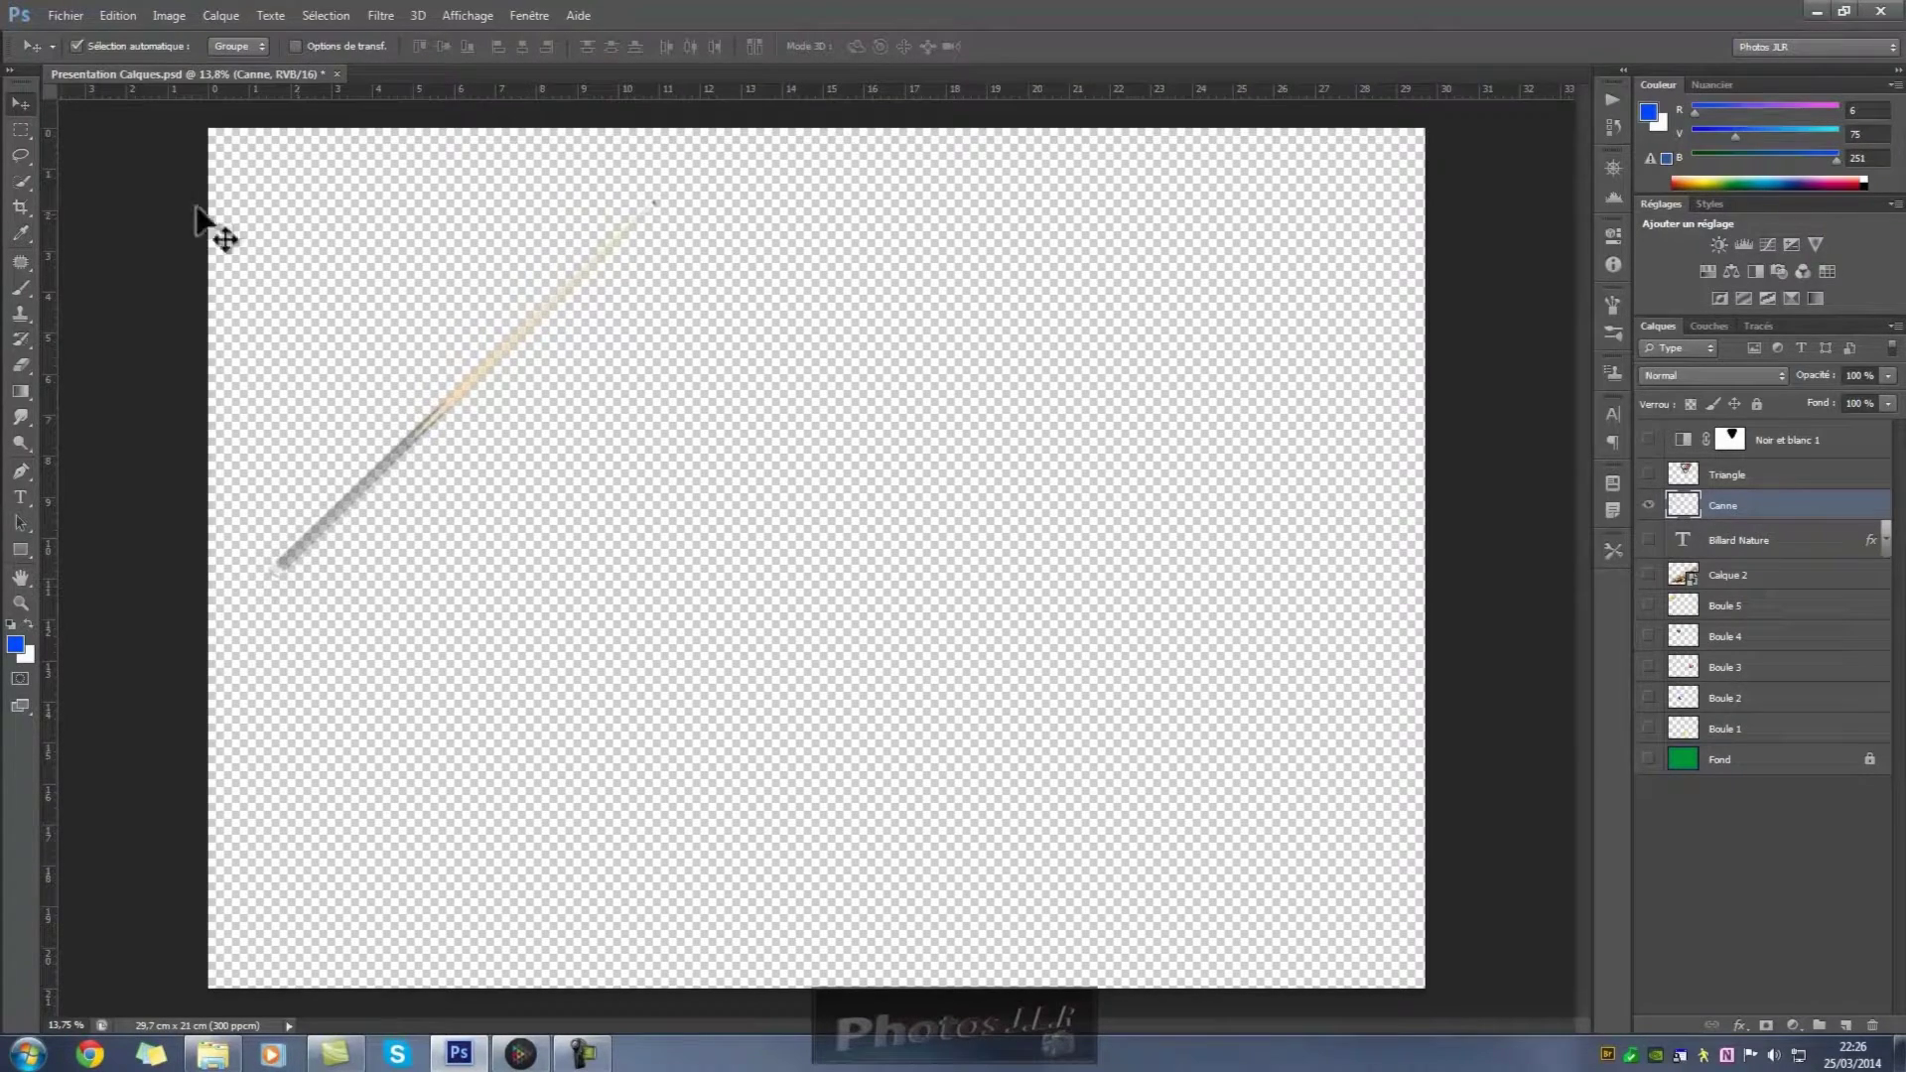
# - Brush a blue zigzag stroke across the Canne layer, starting over the cue
pyautogui.click(15, 292)
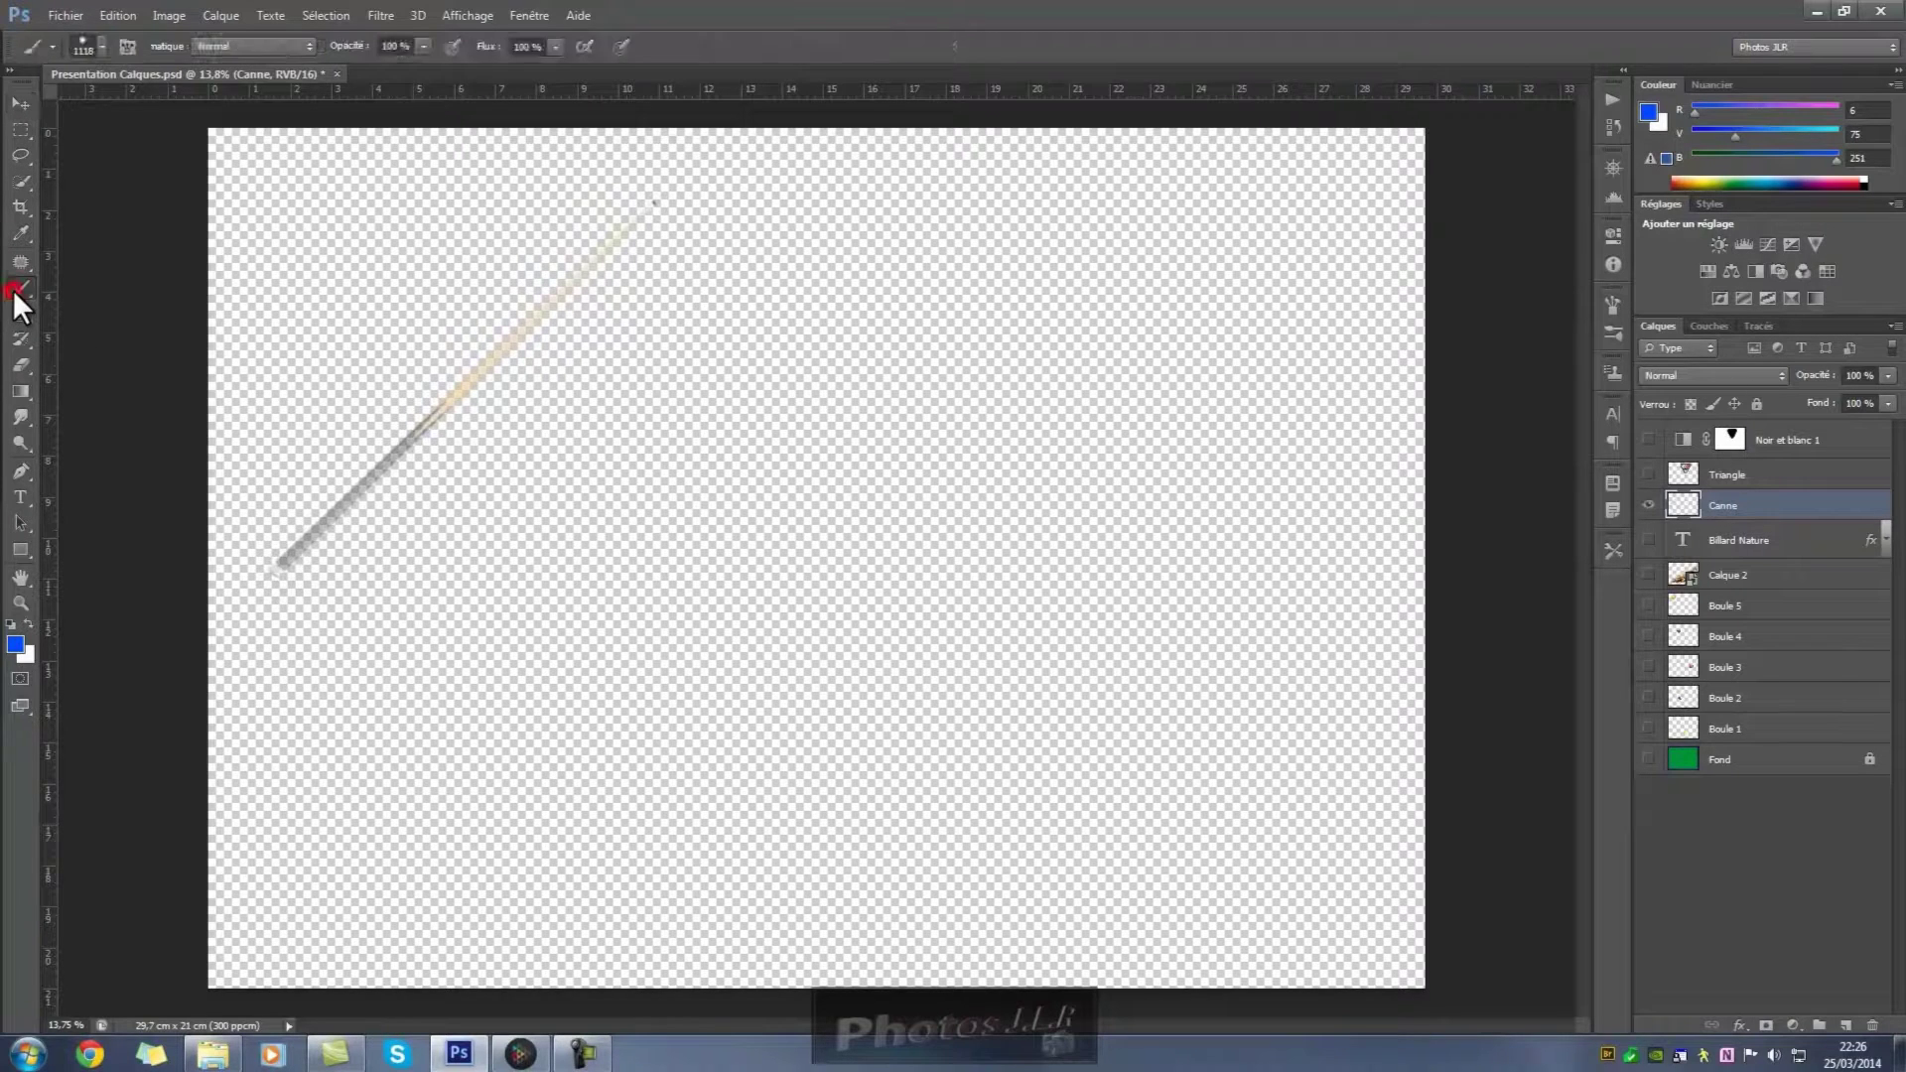
pyautogui.moveTo(610, 417); pyautogui.dragTo(550, 413)
pyautogui.moveTo(399, 337)
pyautogui.mouseDown()
pyautogui.moveTo(544, 336)
pyautogui.moveTo(610, 477)
pyautogui.moveTo(745, 612)
pyautogui.moveTo(895, 711)
pyautogui.moveTo(979, 720)
pyautogui.moveTo(730, 760)
pyautogui.mouseUp()
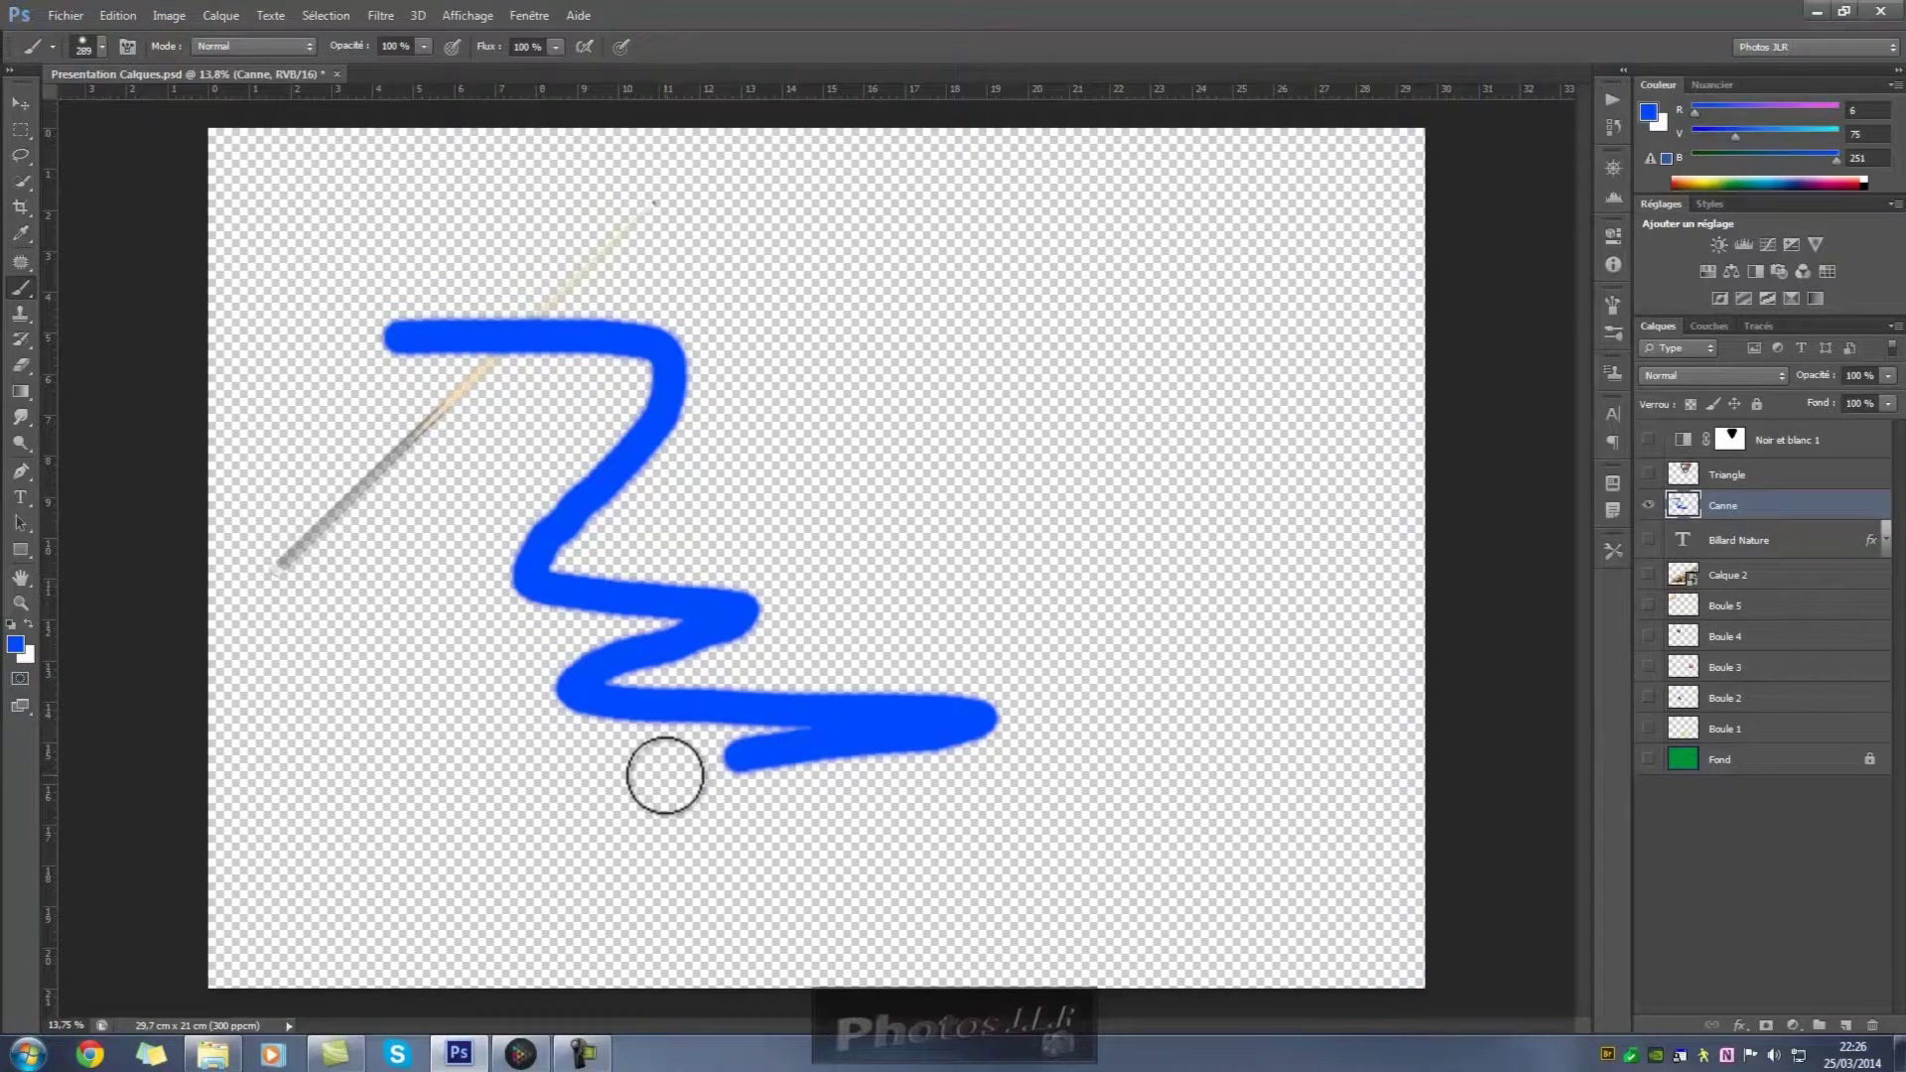
# - Show the hidden image layers again and undo the blue brush stroke on the Canne layer
pyautogui.click(1649, 475)
pyautogui.moveTo(1646, 546); pyautogui.dragTo(1650, 761)
pyautogui.rightClick(1648, 759)
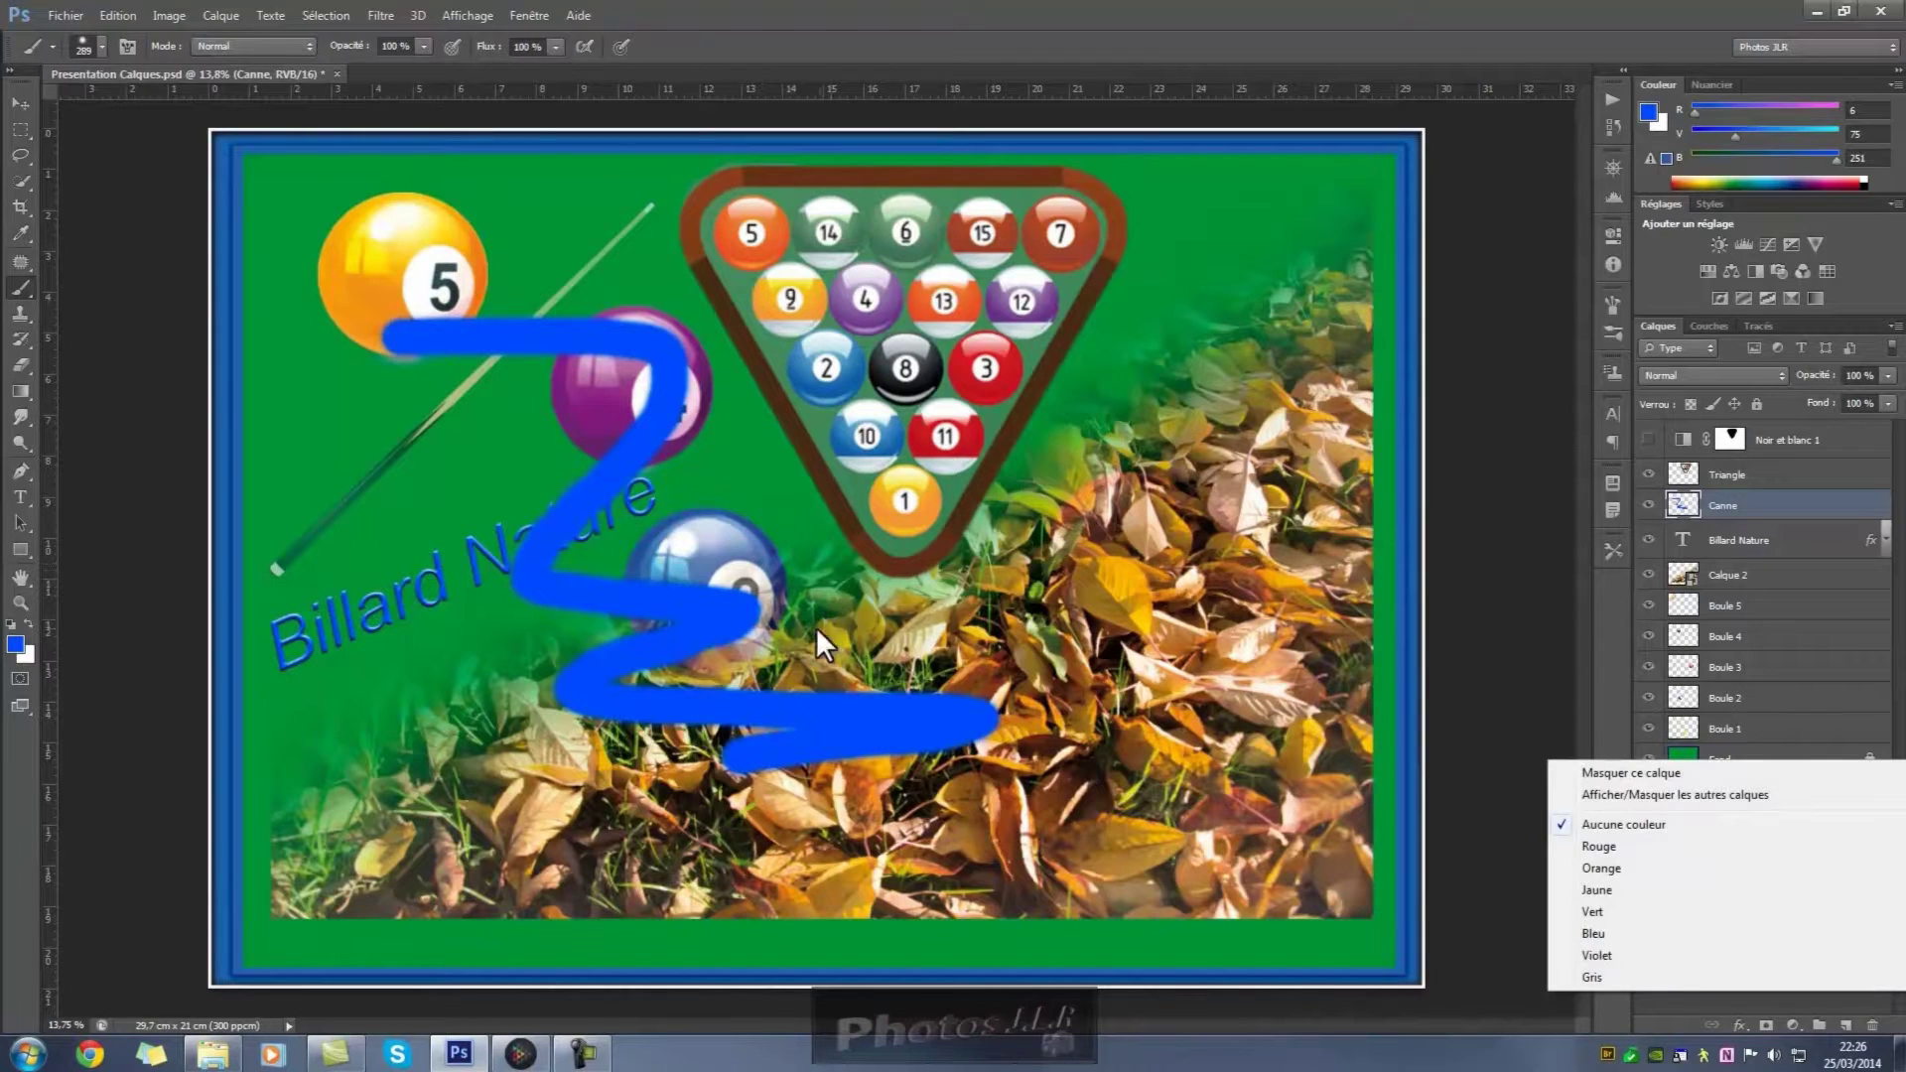
pyautogui.click(1452, 764)
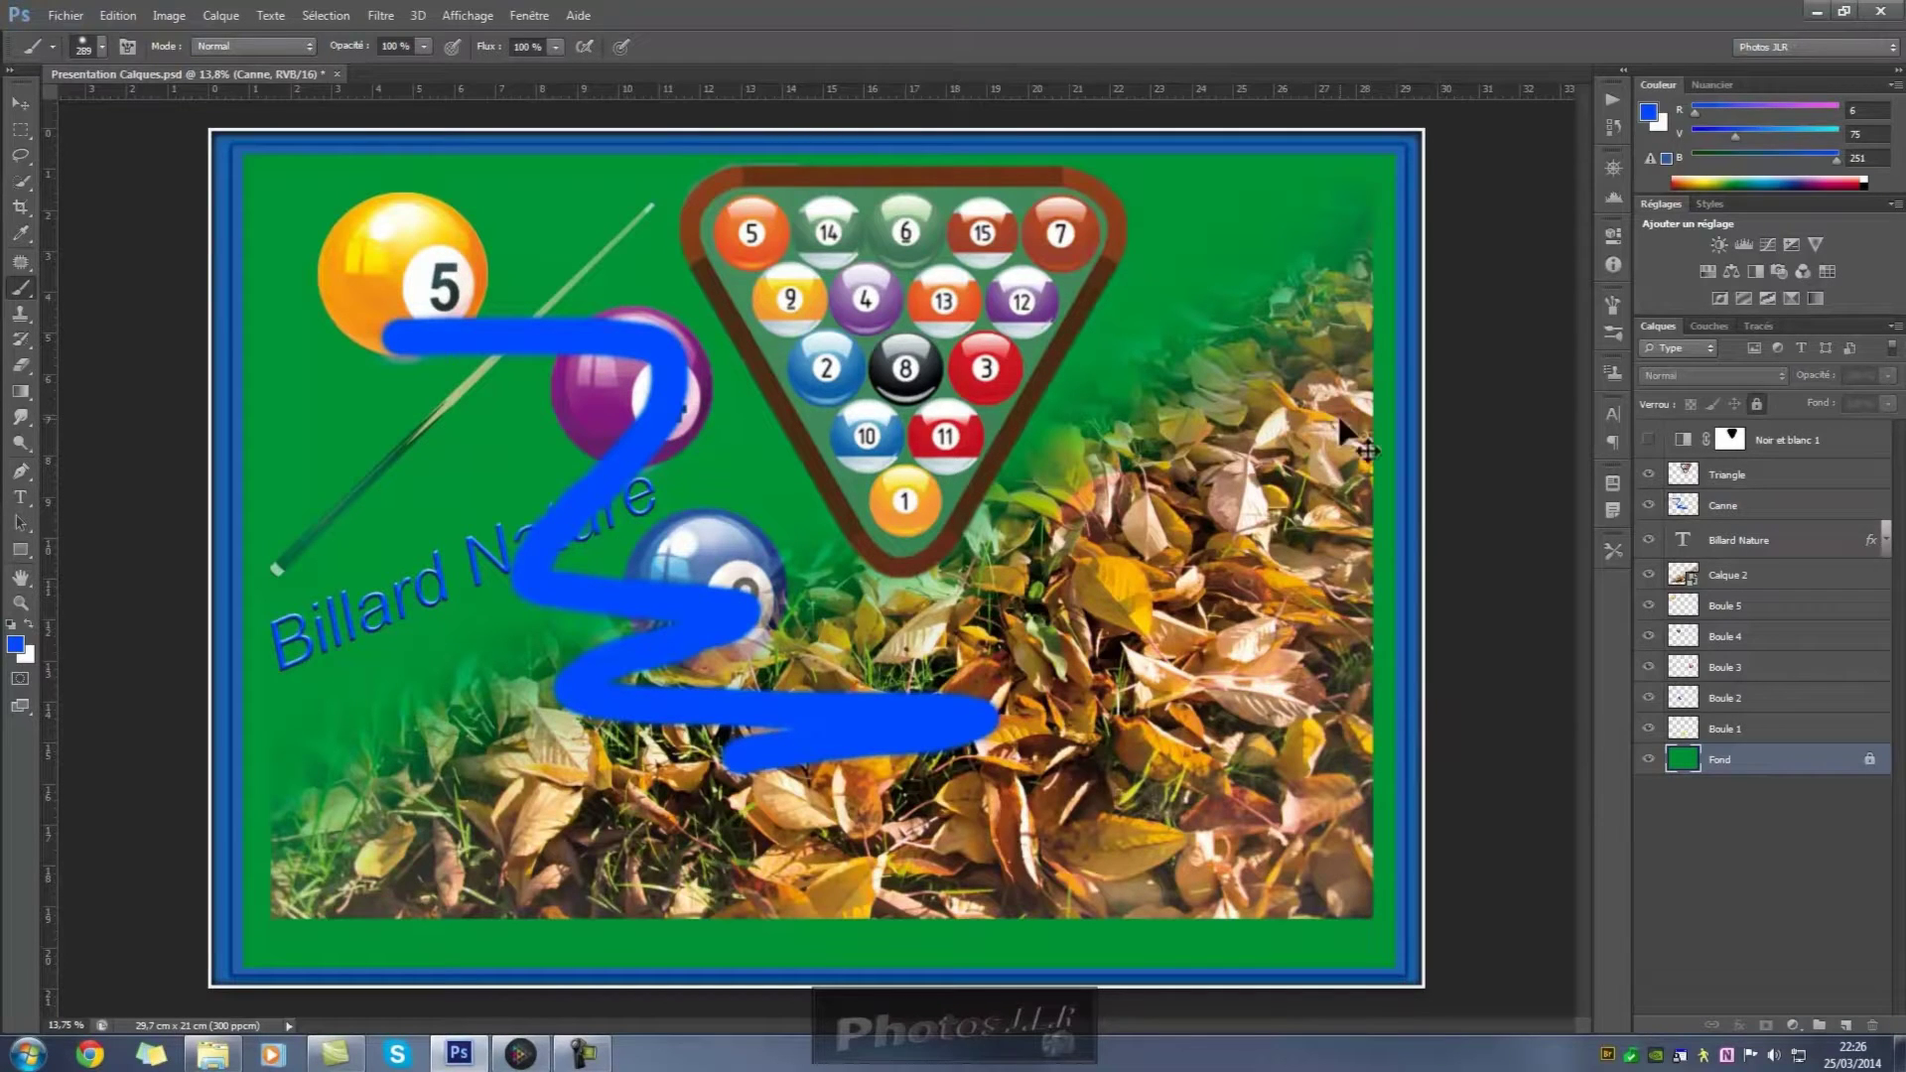
pyautogui.hotkey('ctrl', 'z')
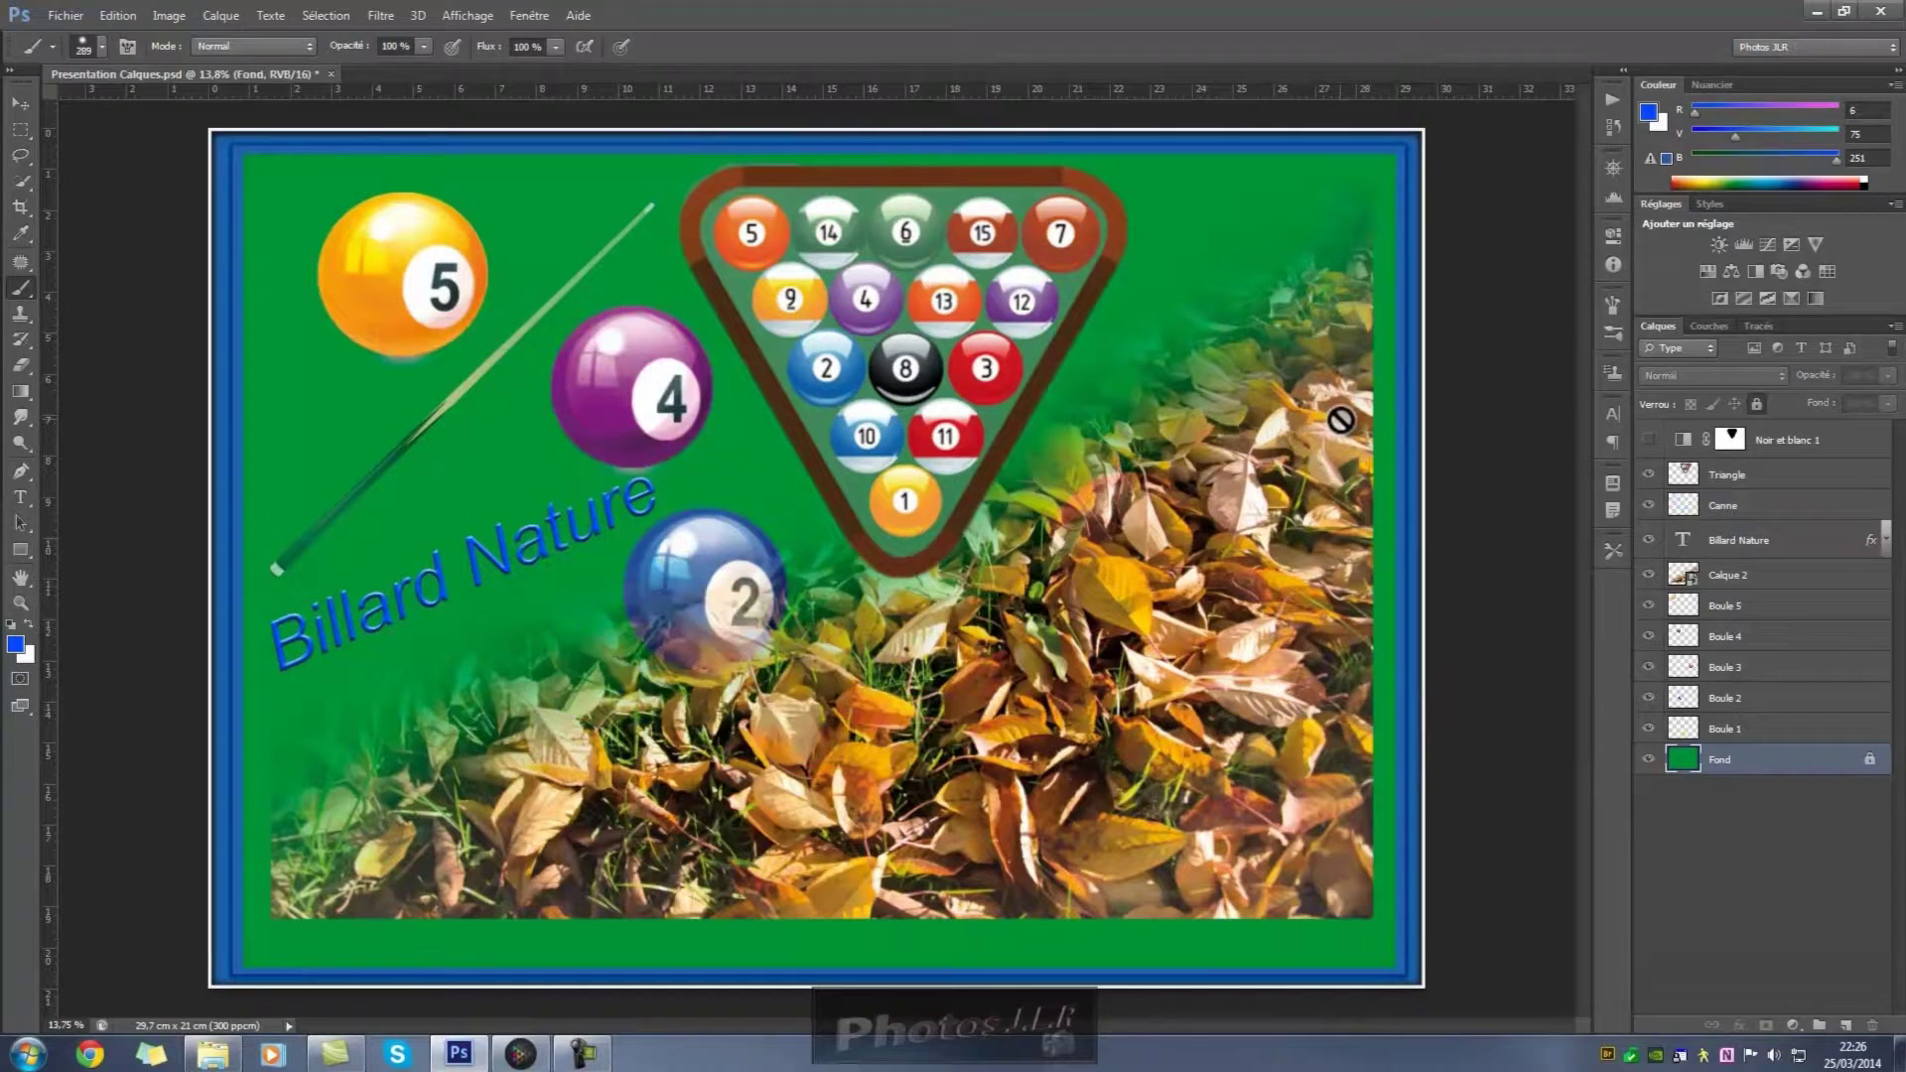
# - Examine the effects attached to the Billard Nature text layer and the available preset styles and style-loading options
pyautogui.click(1800, 542)
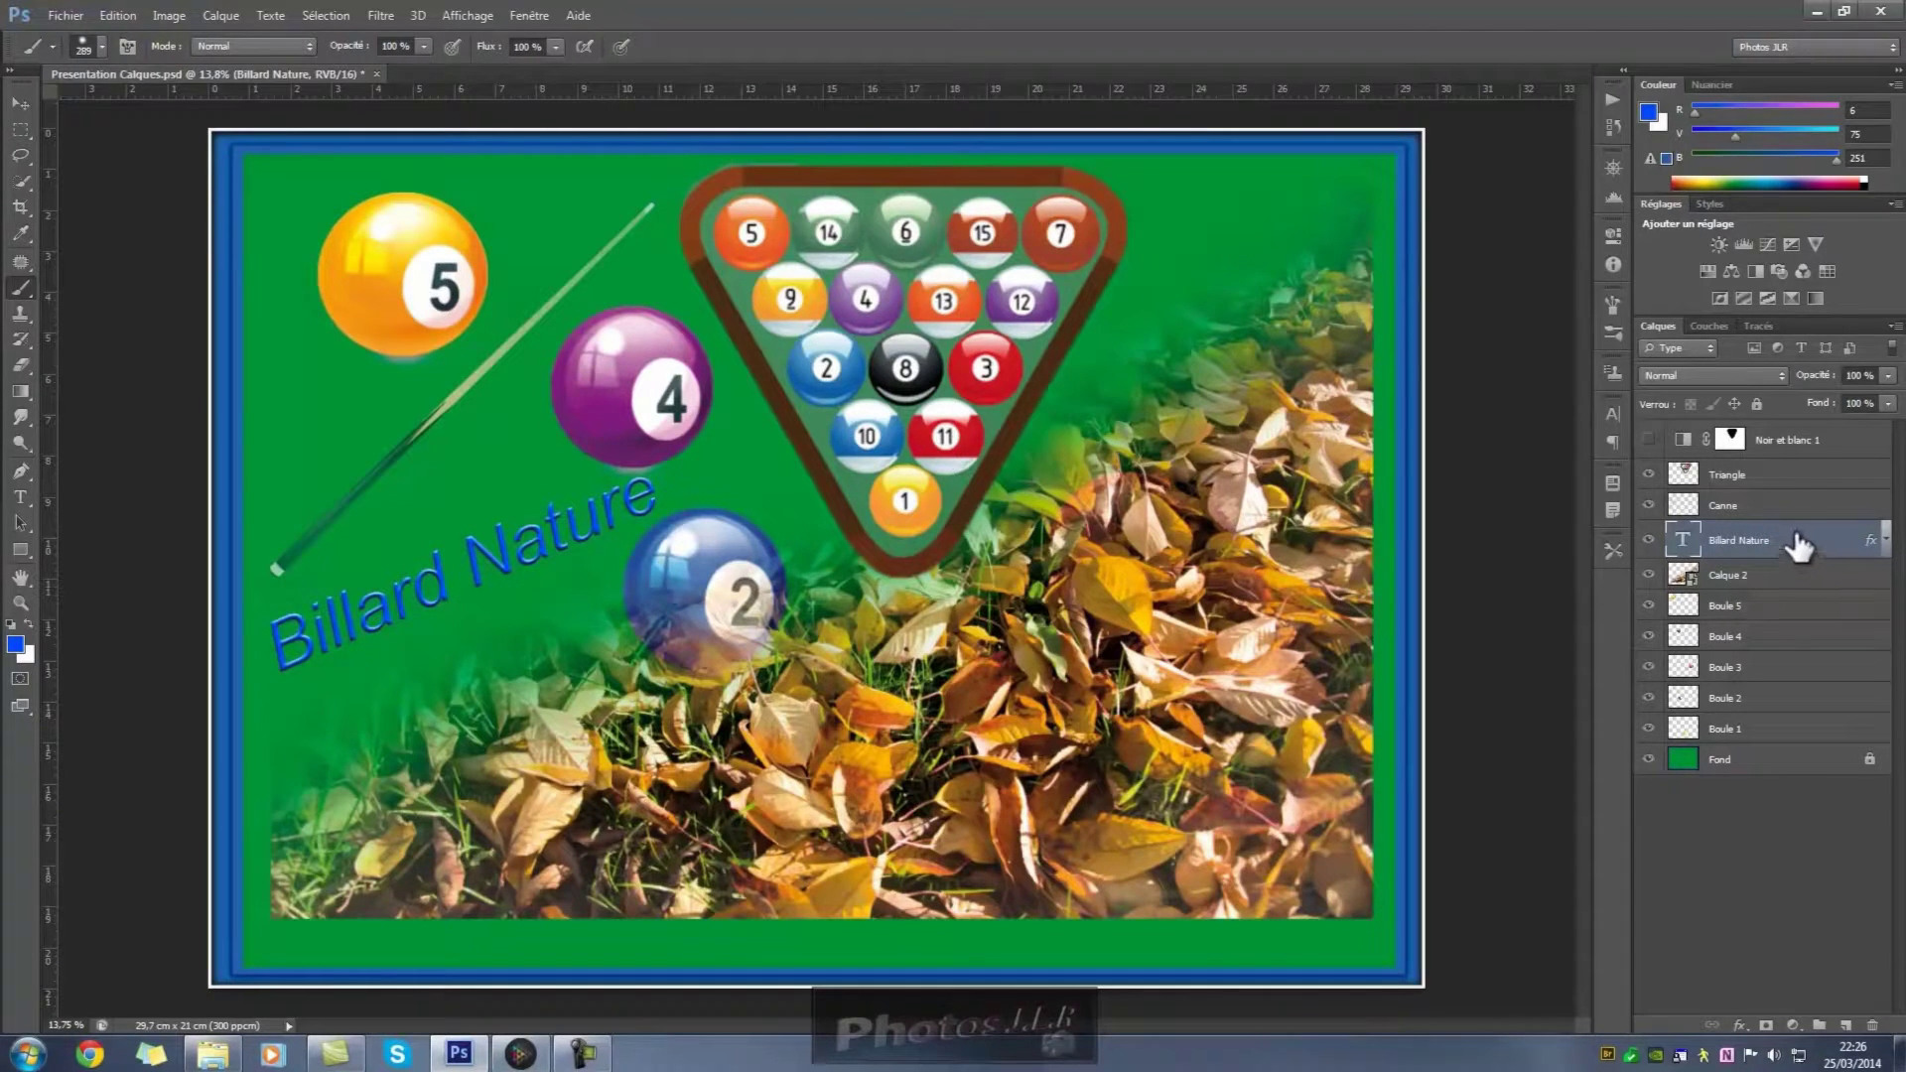
pyautogui.click(1883, 539)
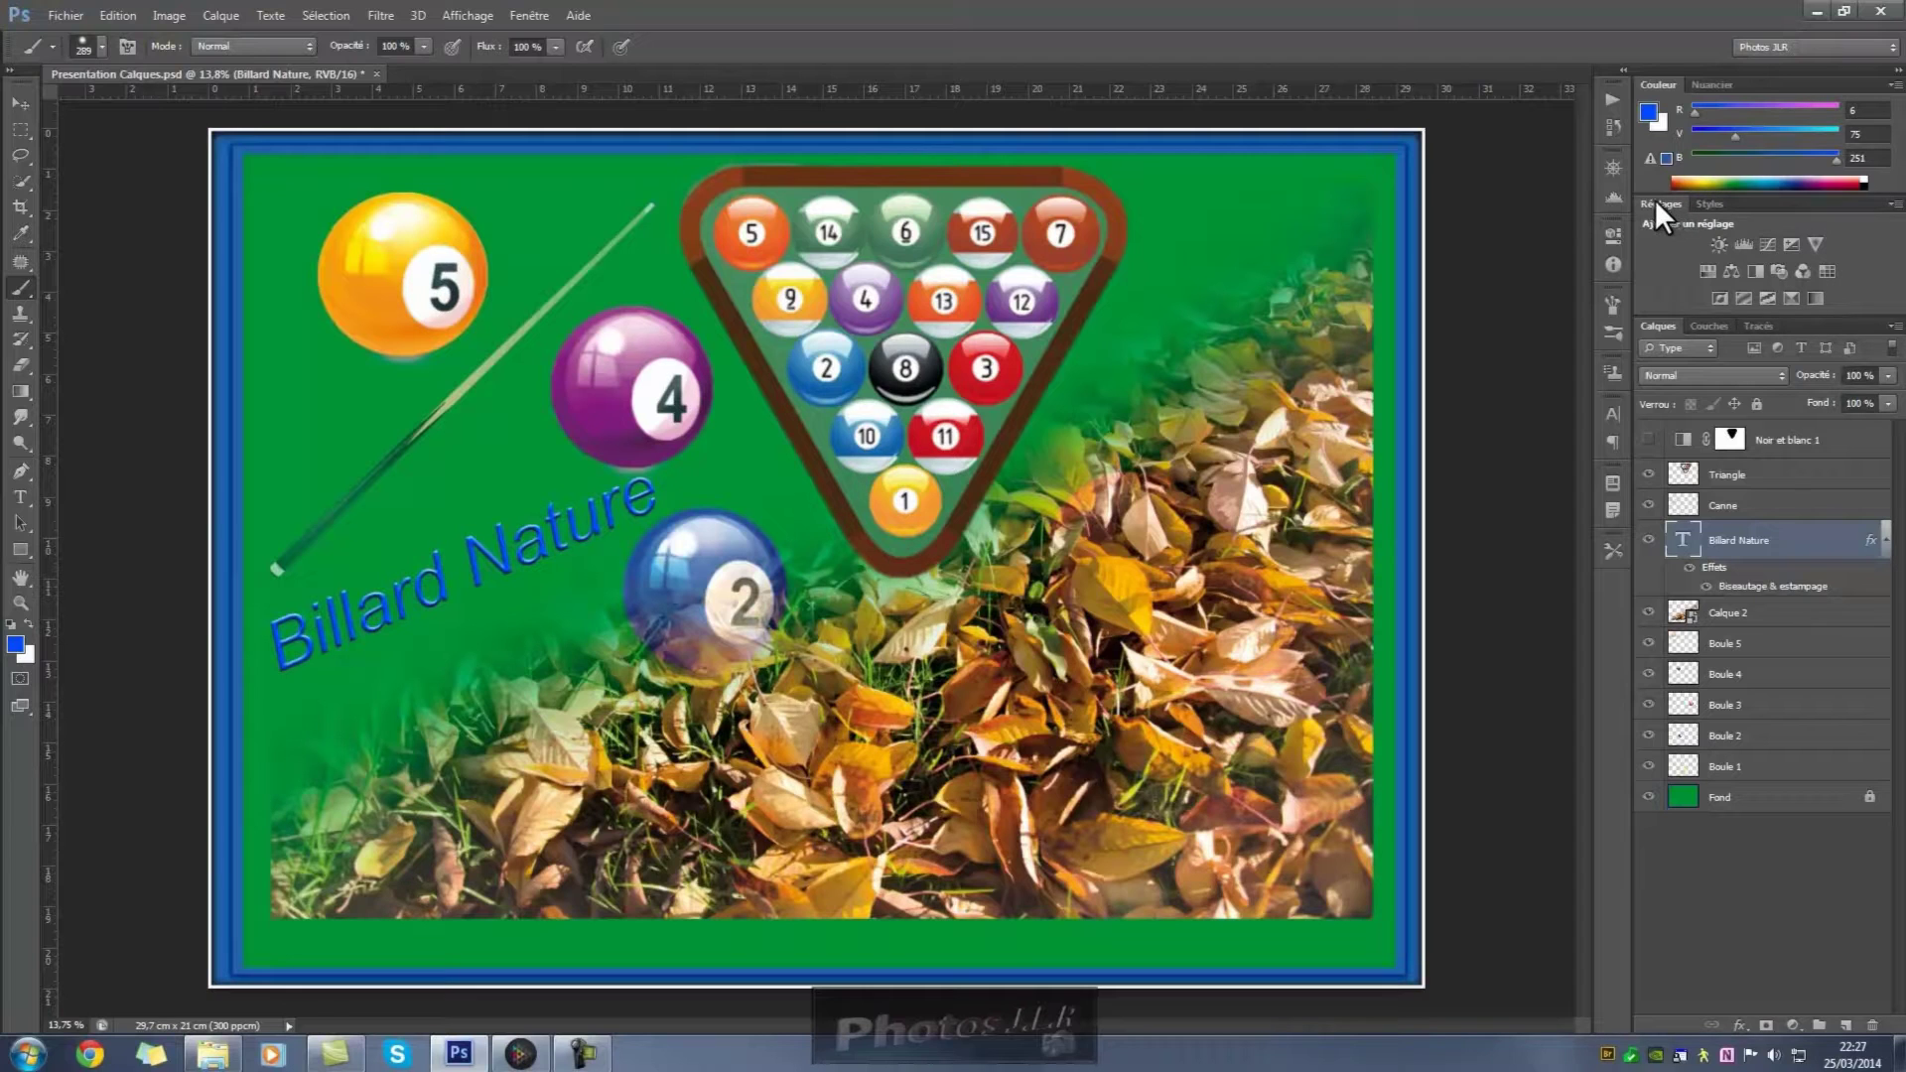
pyautogui.click(1712, 203)
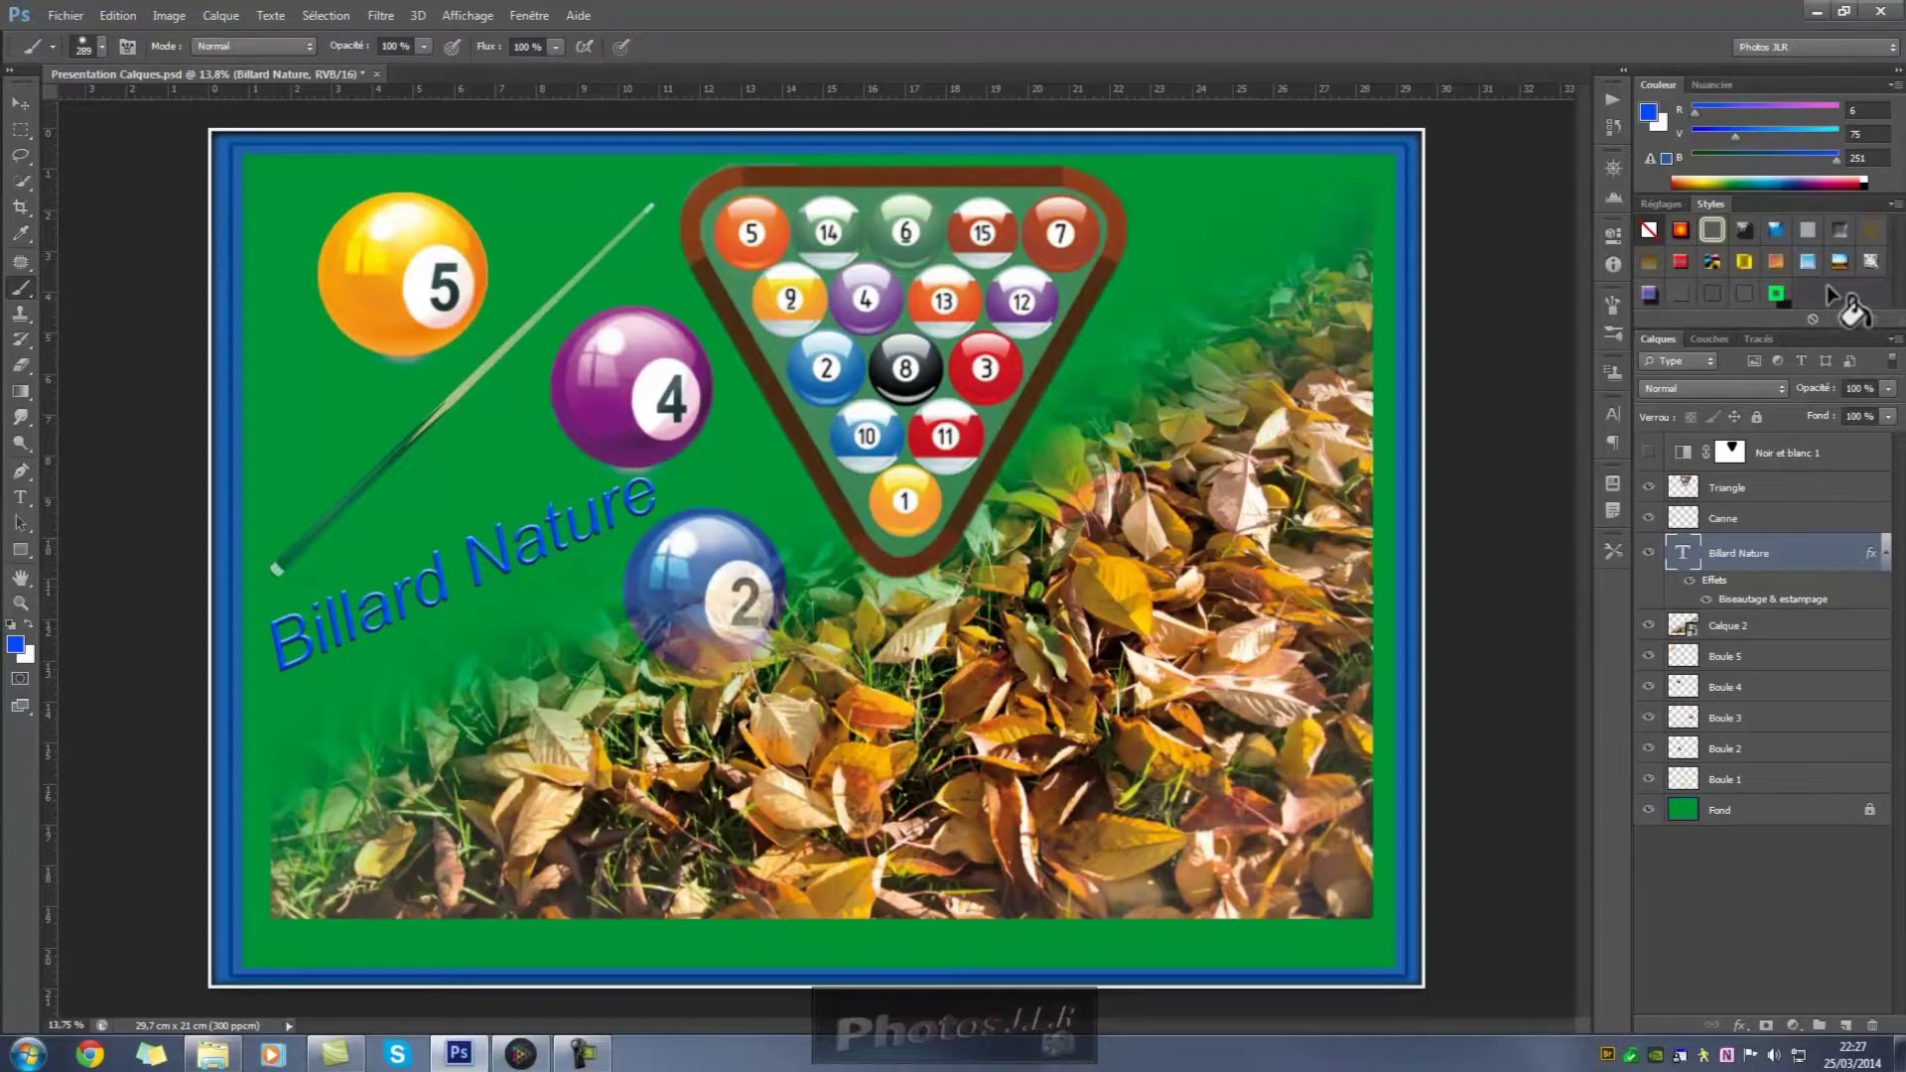
pyautogui.click(1895, 206)
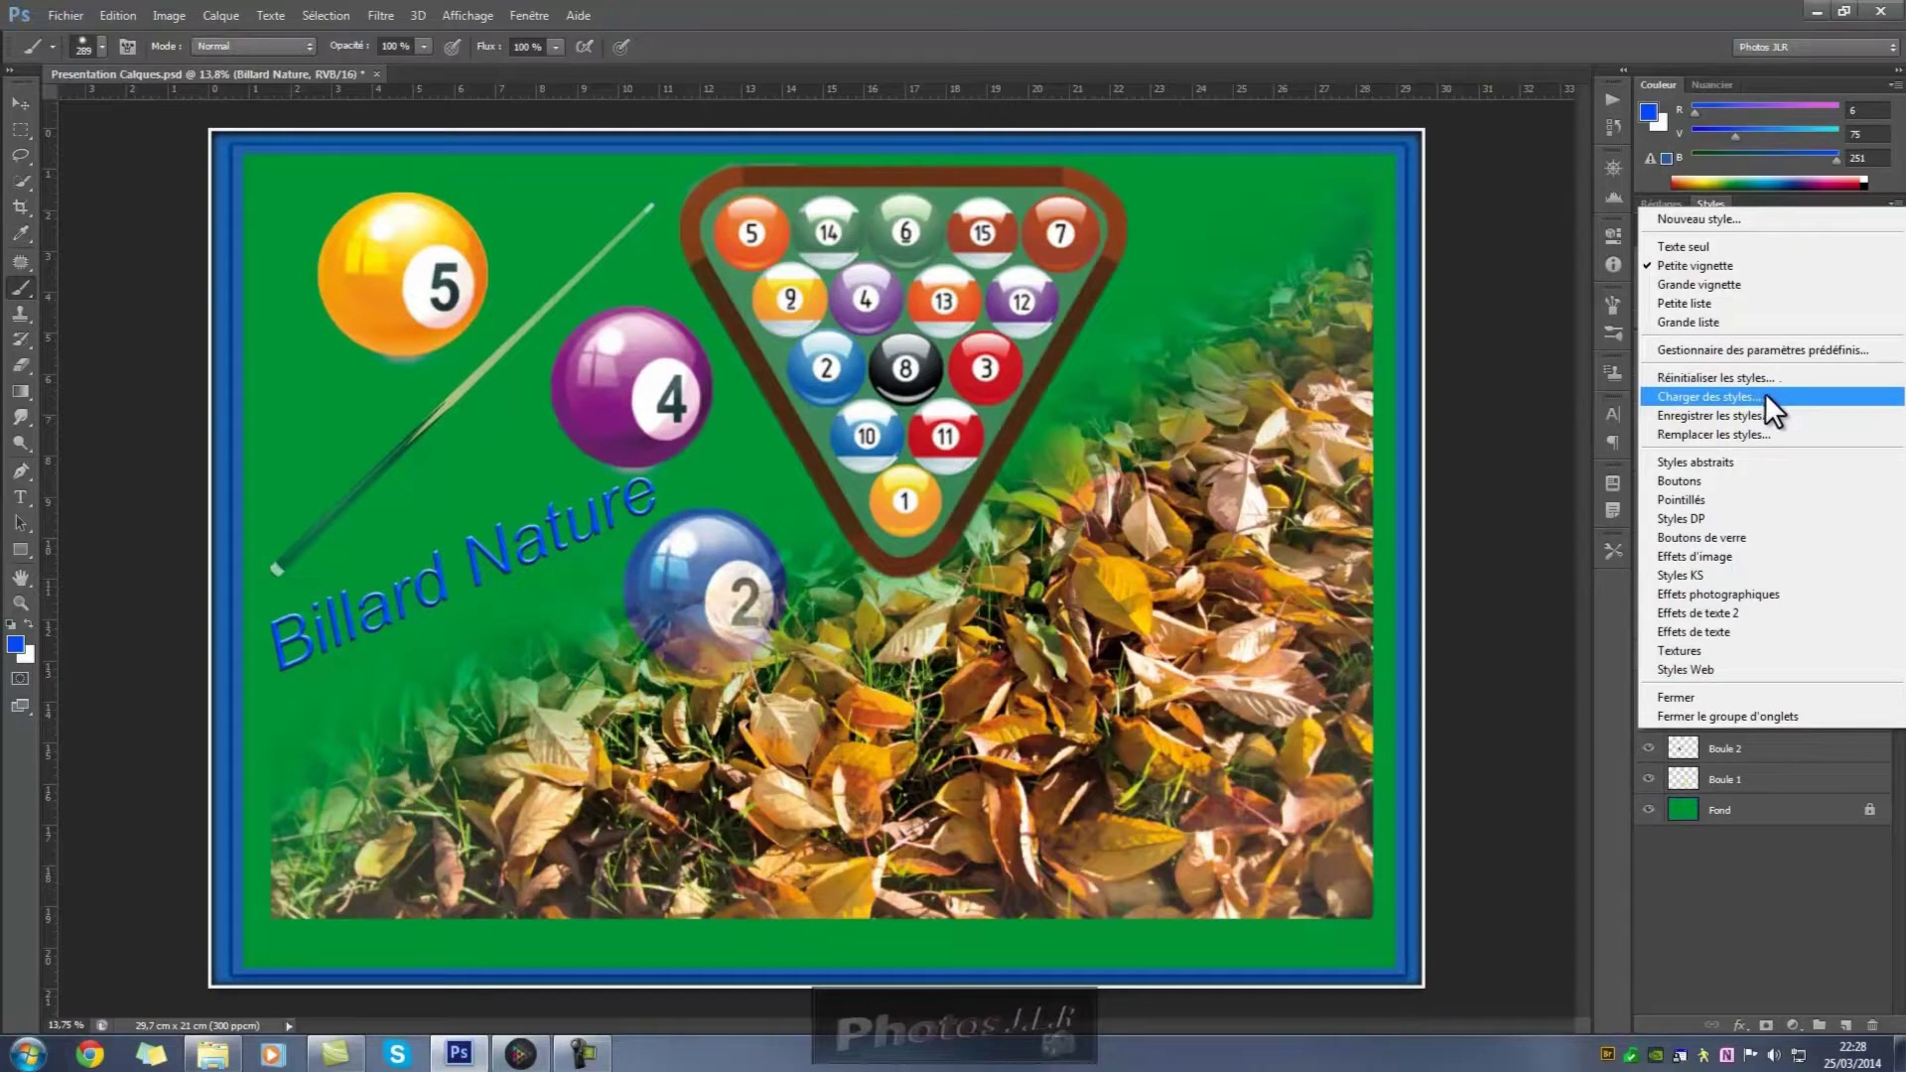
pyautogui.click(1752, 806)
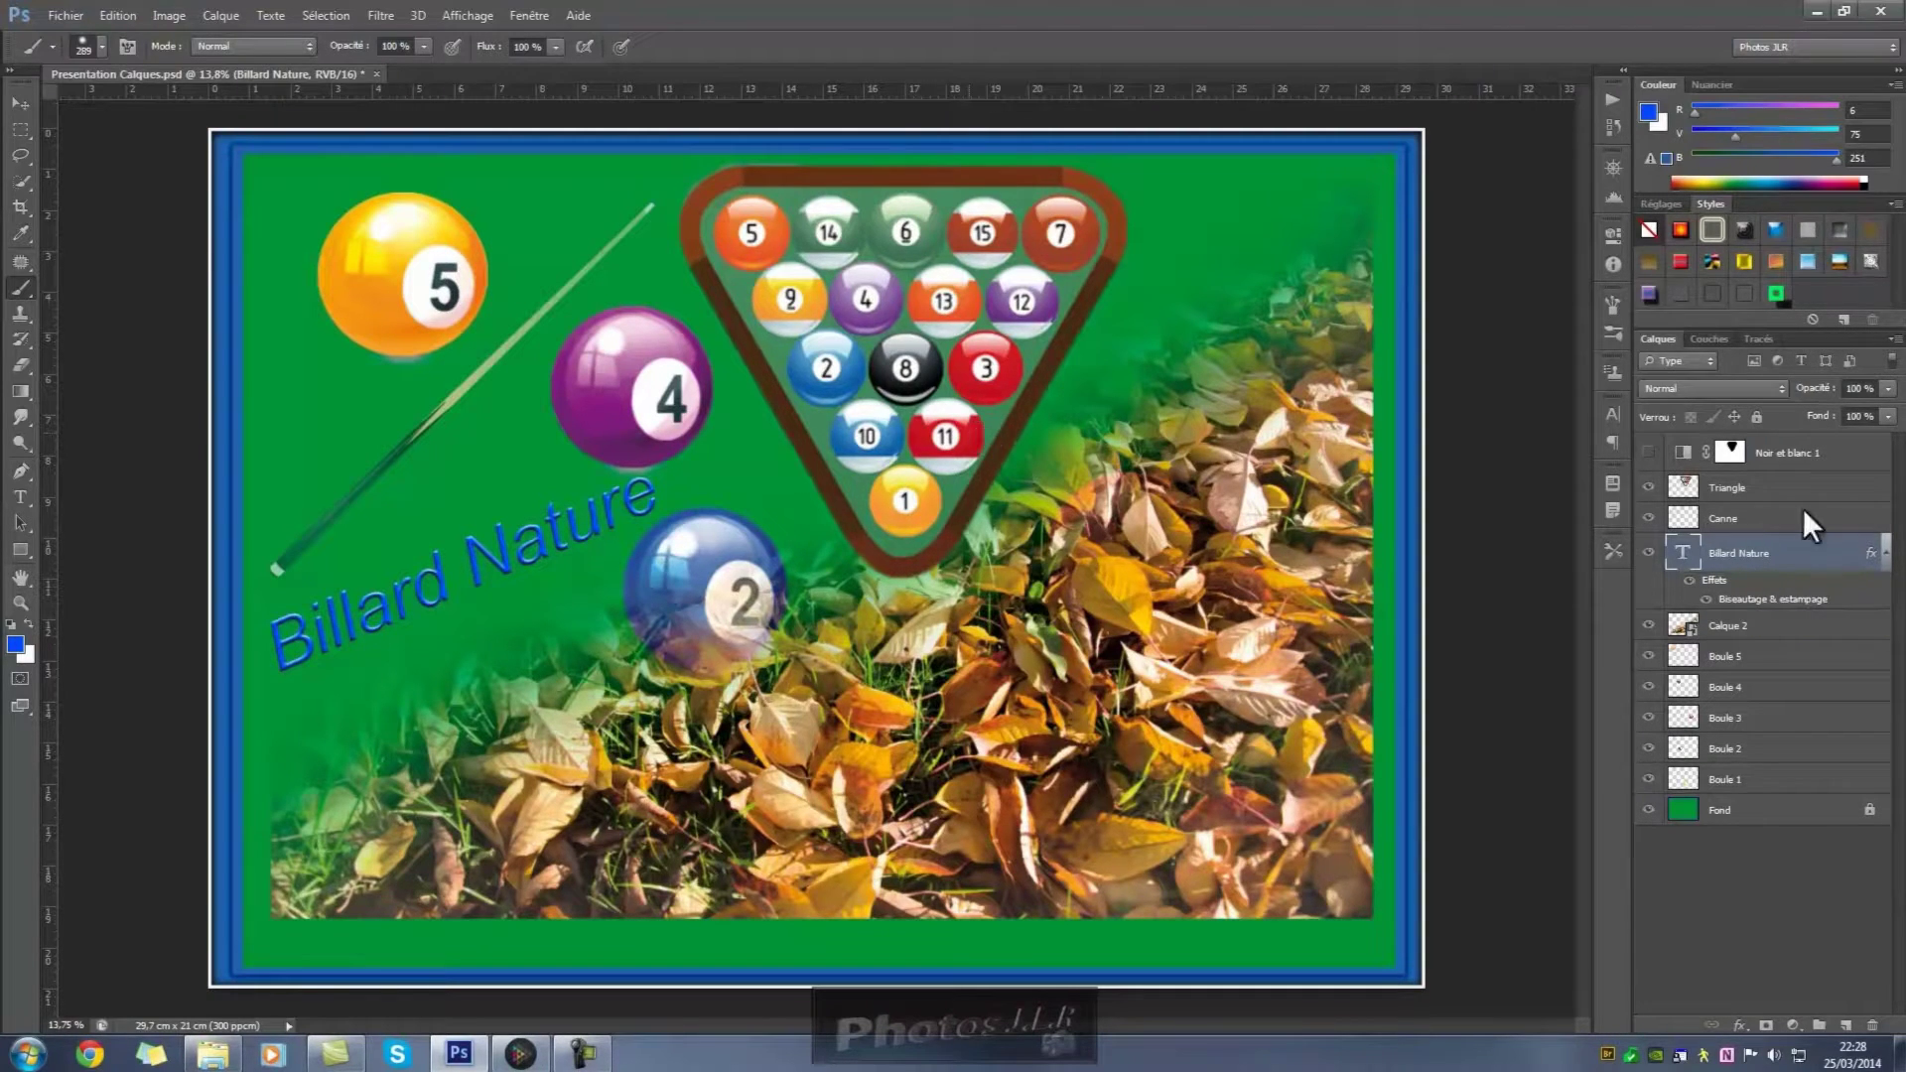
# - Try several preset styles on the Billard Nature text, ending with the one combining bevel, gradient overlay and drop shadow
pyautogui.moveTo(1799, 571); pyautogui.dragTo(1184, 409)
pyautogui.click(1812, 554)
pyautogui.click(1680, 266)
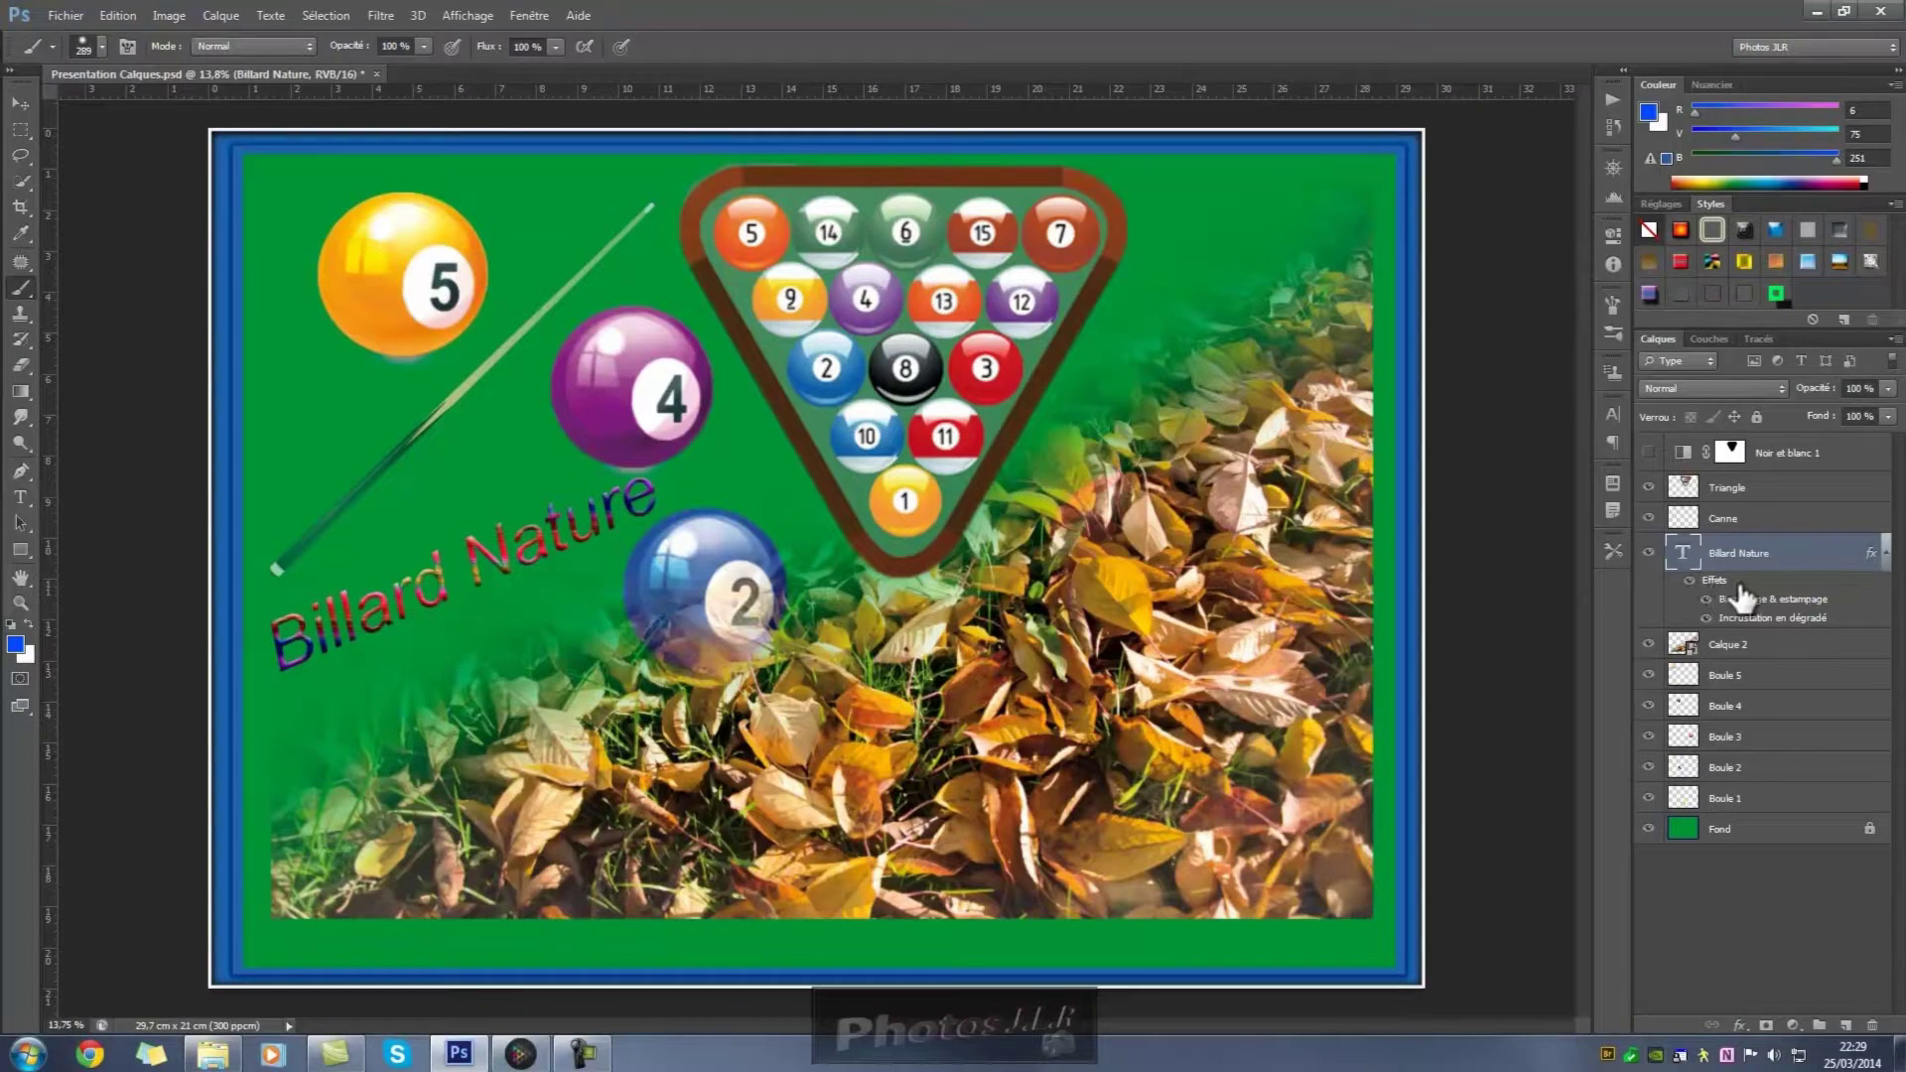
pyautogui.click(1776, 295)
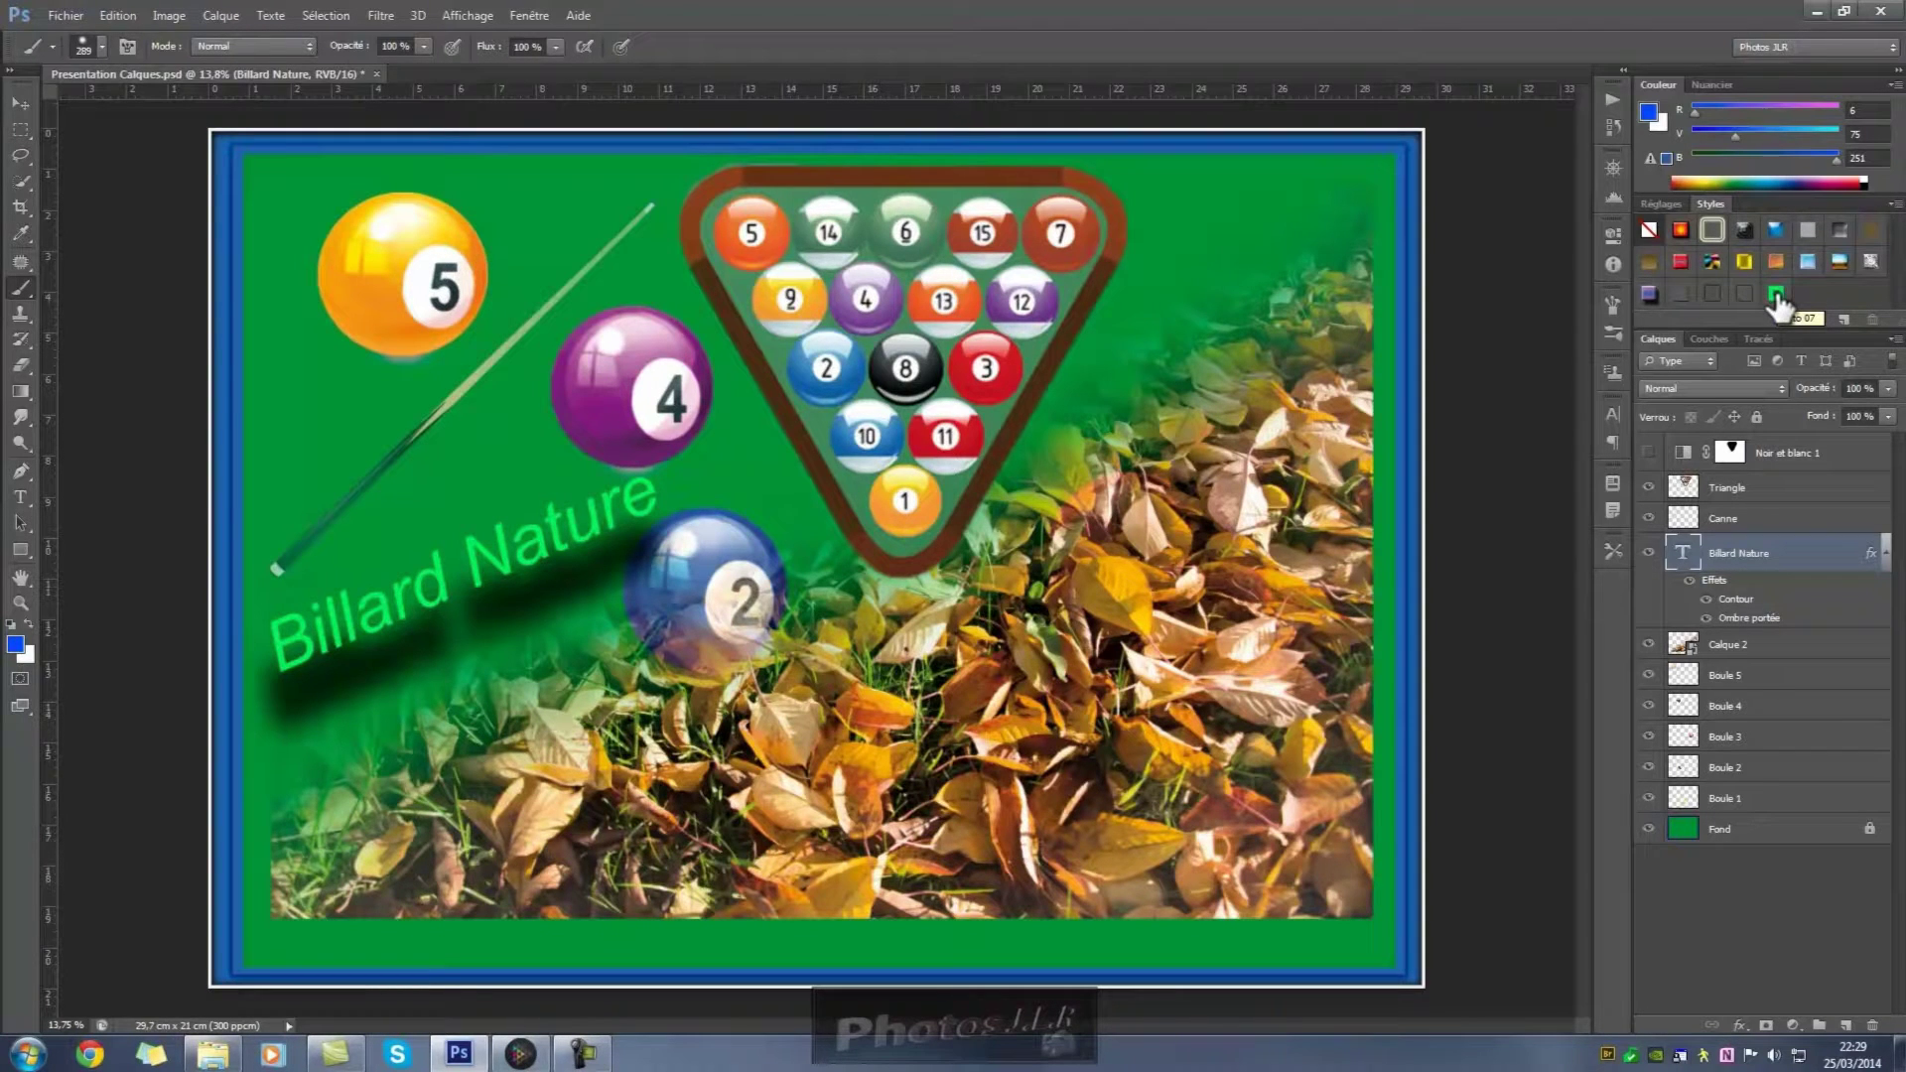
pyautogui.click(1648, 295)
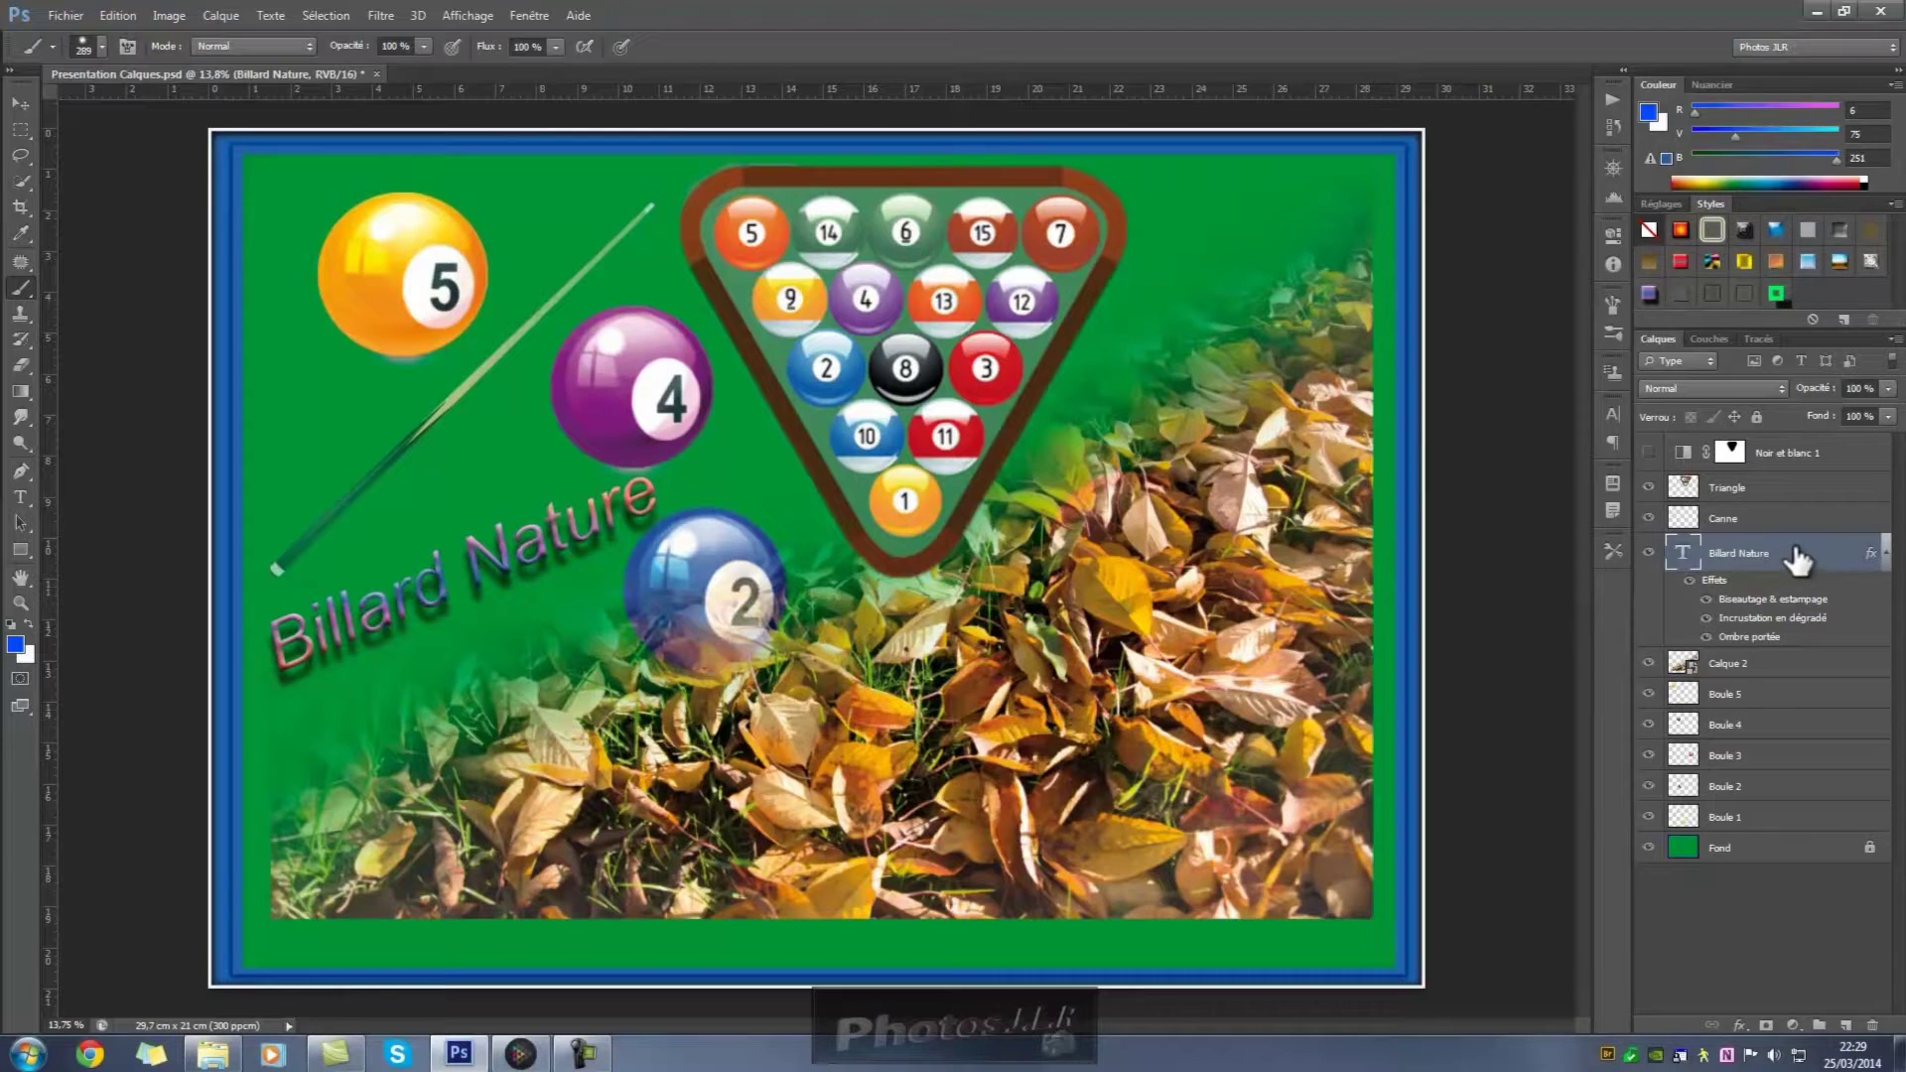
# - Review the layer style settings of the Billard Nature text and collapse its effects list
pyautogui.doubleClick(1823, 556)
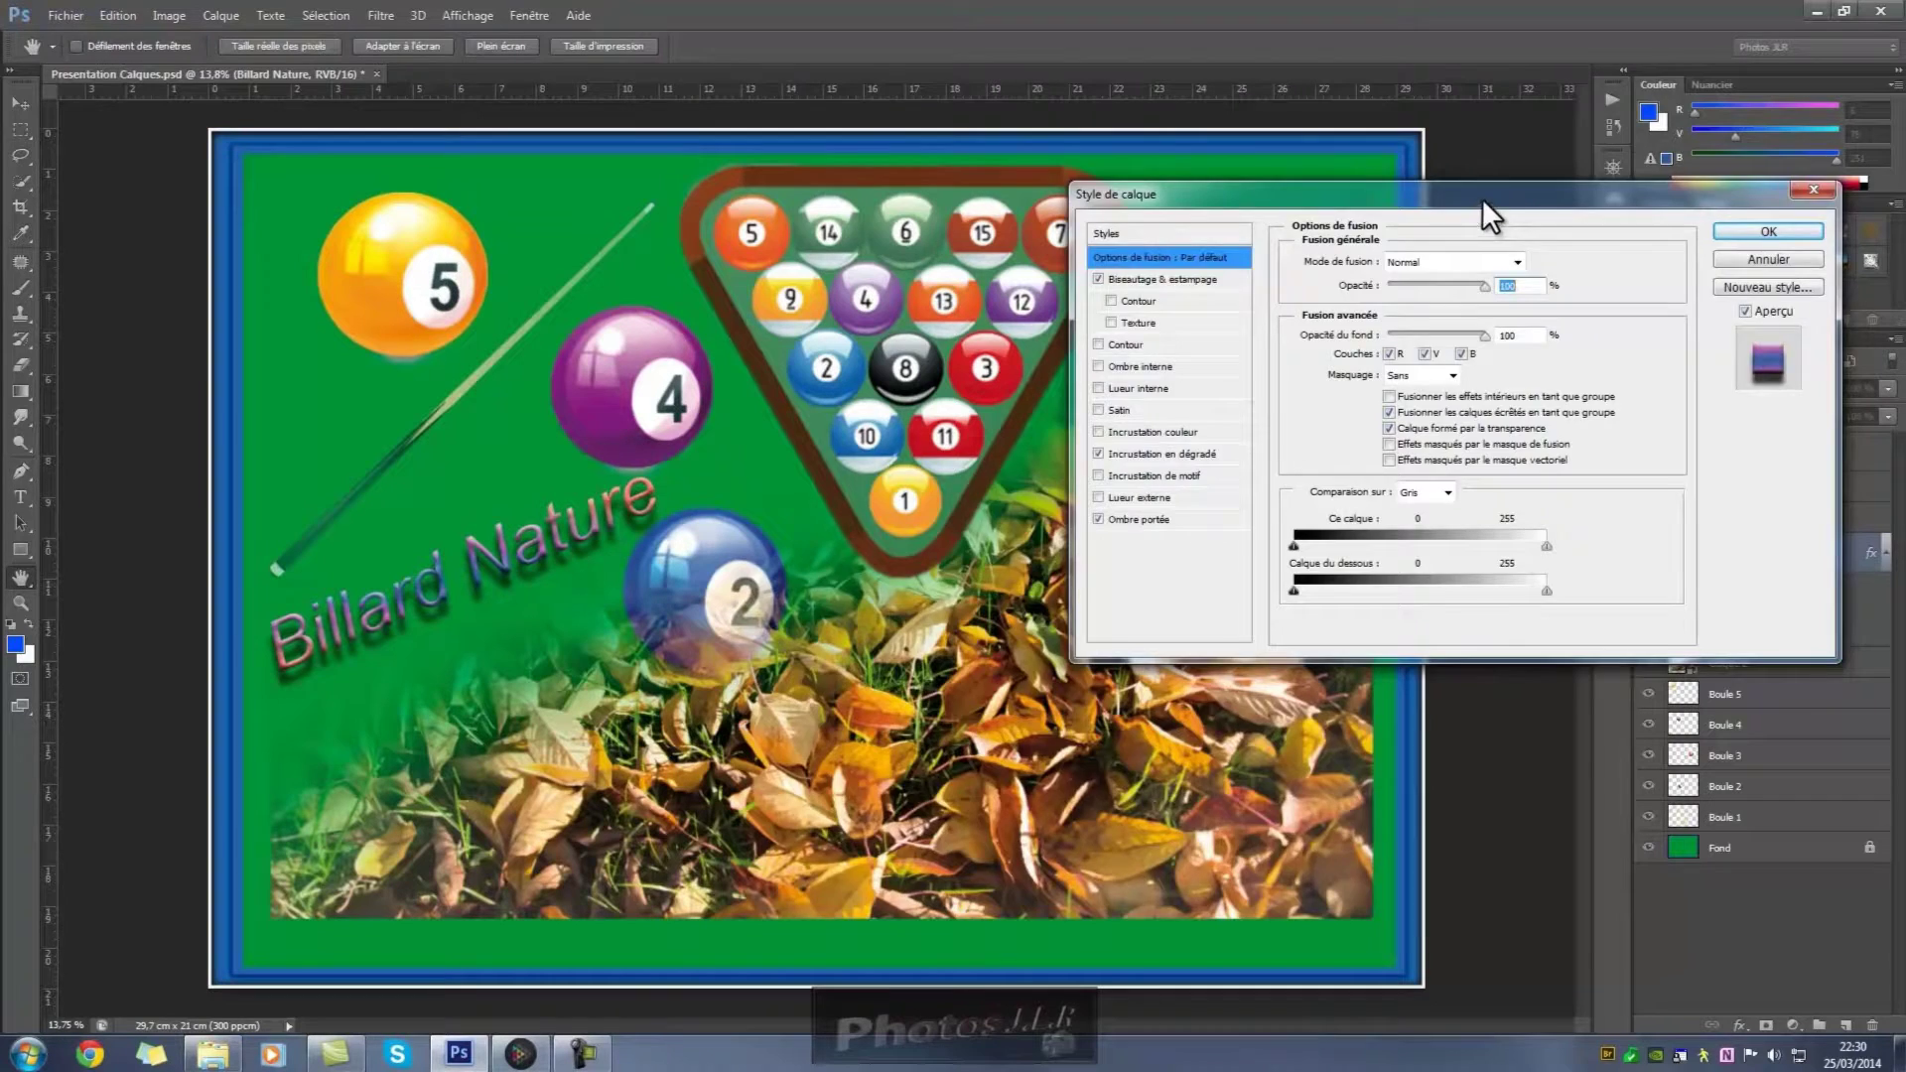
pyautogui.moveTo(1481, 199); pyautogui.dragTo(1166, 473)
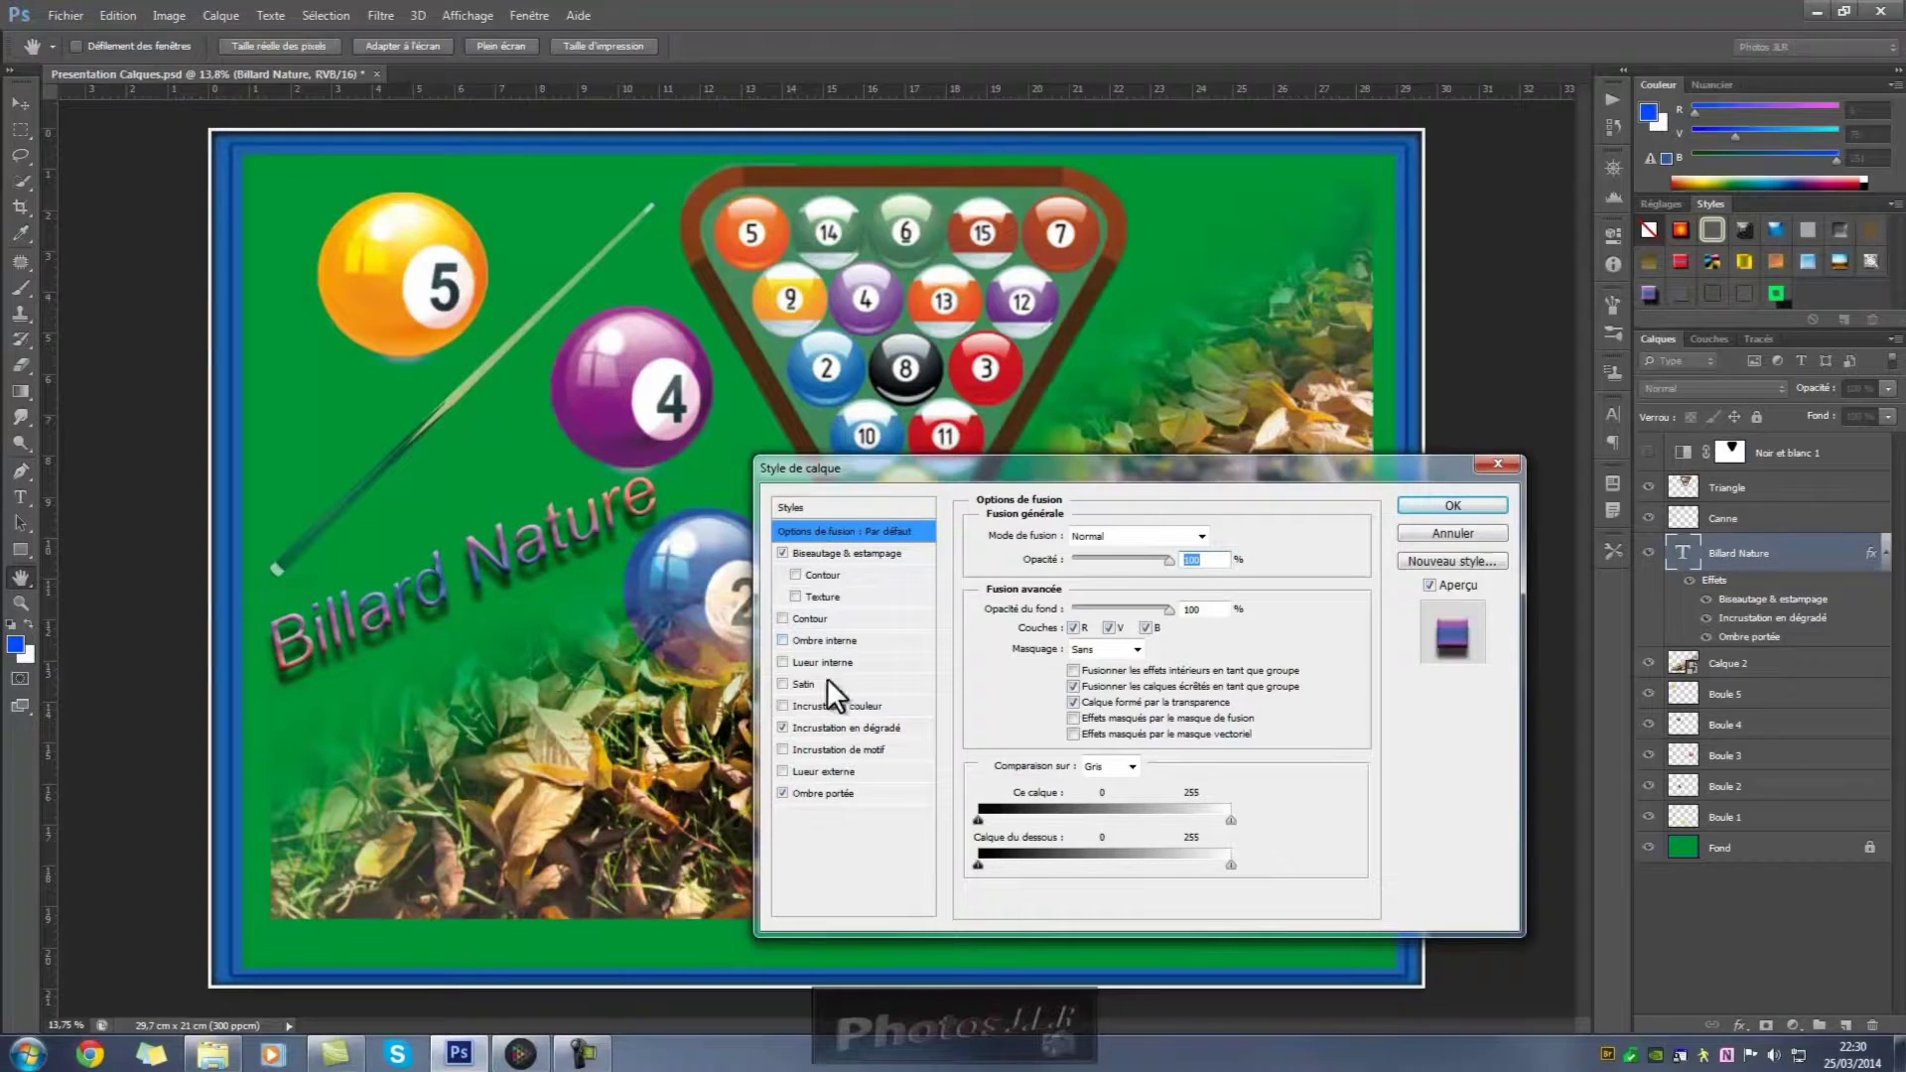
pyautogui.click(1468, 503)
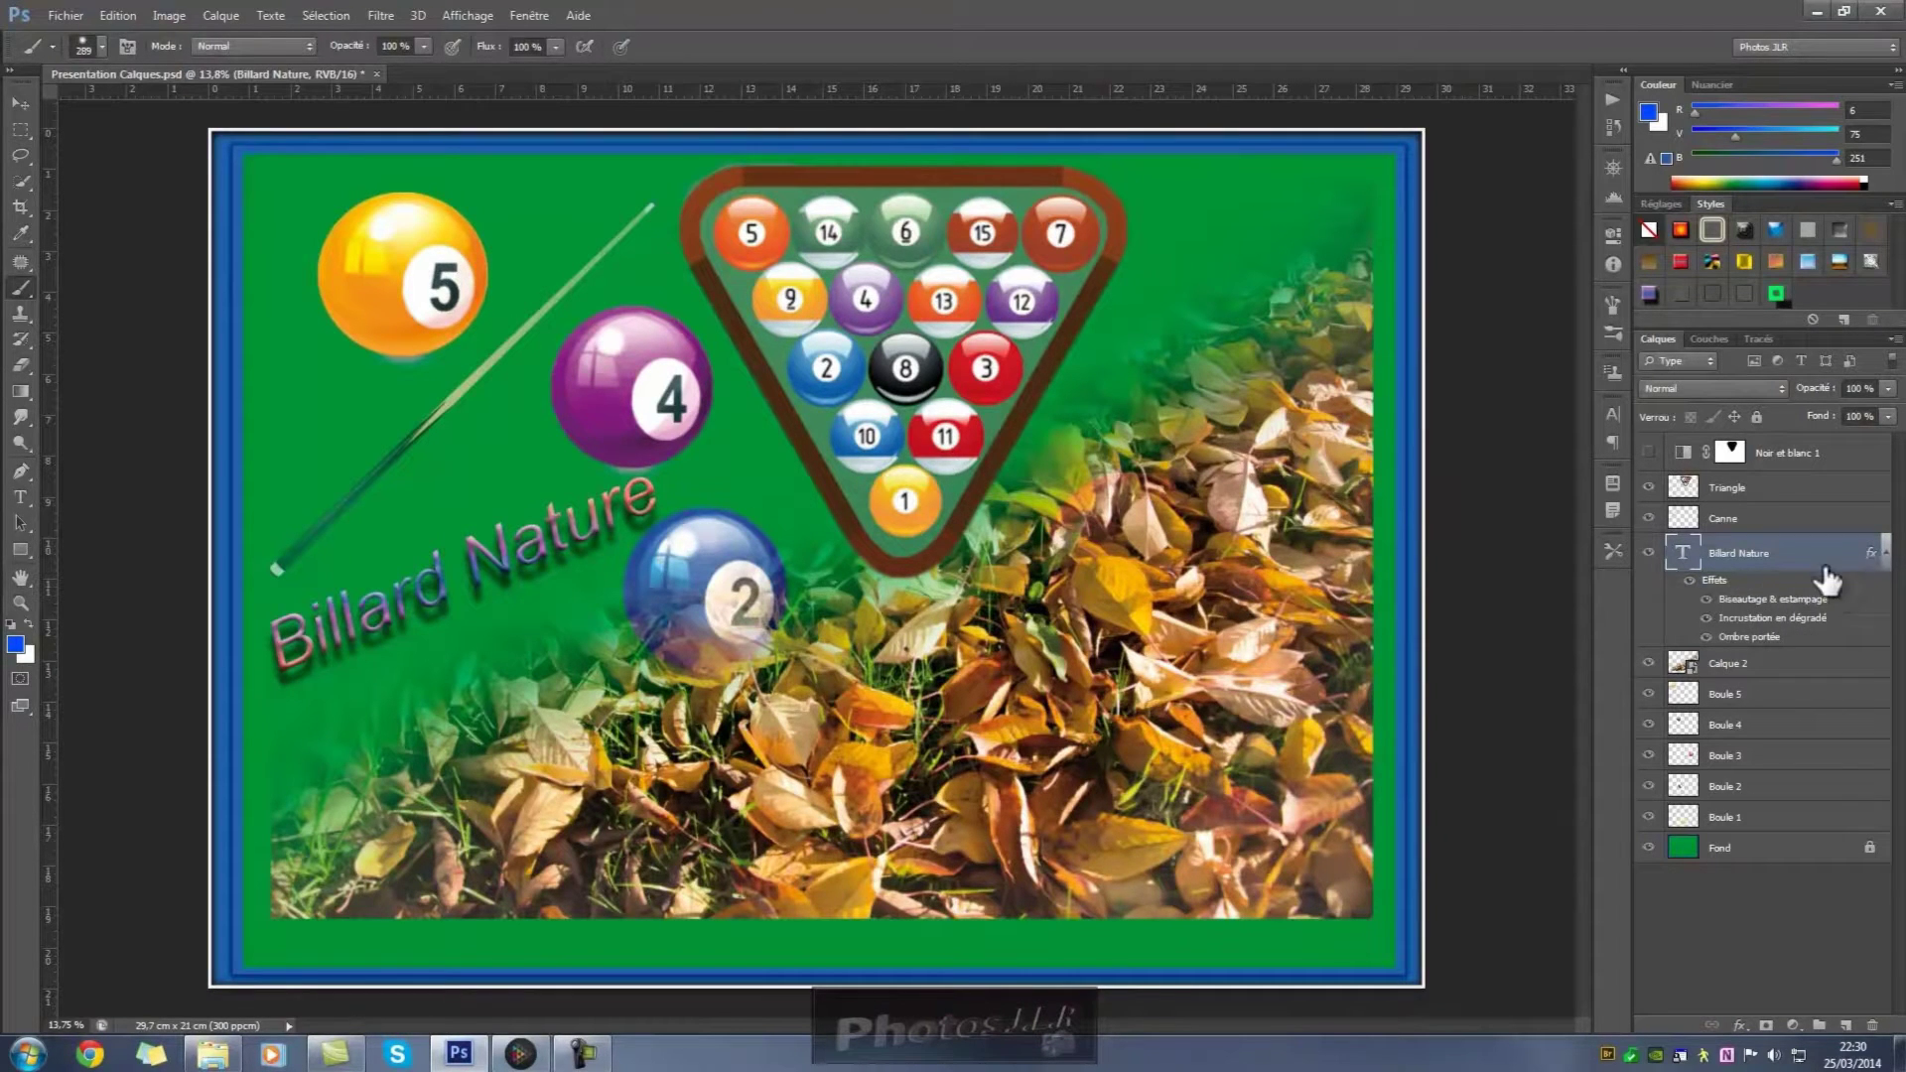
pyautogui.click(1885, 554)
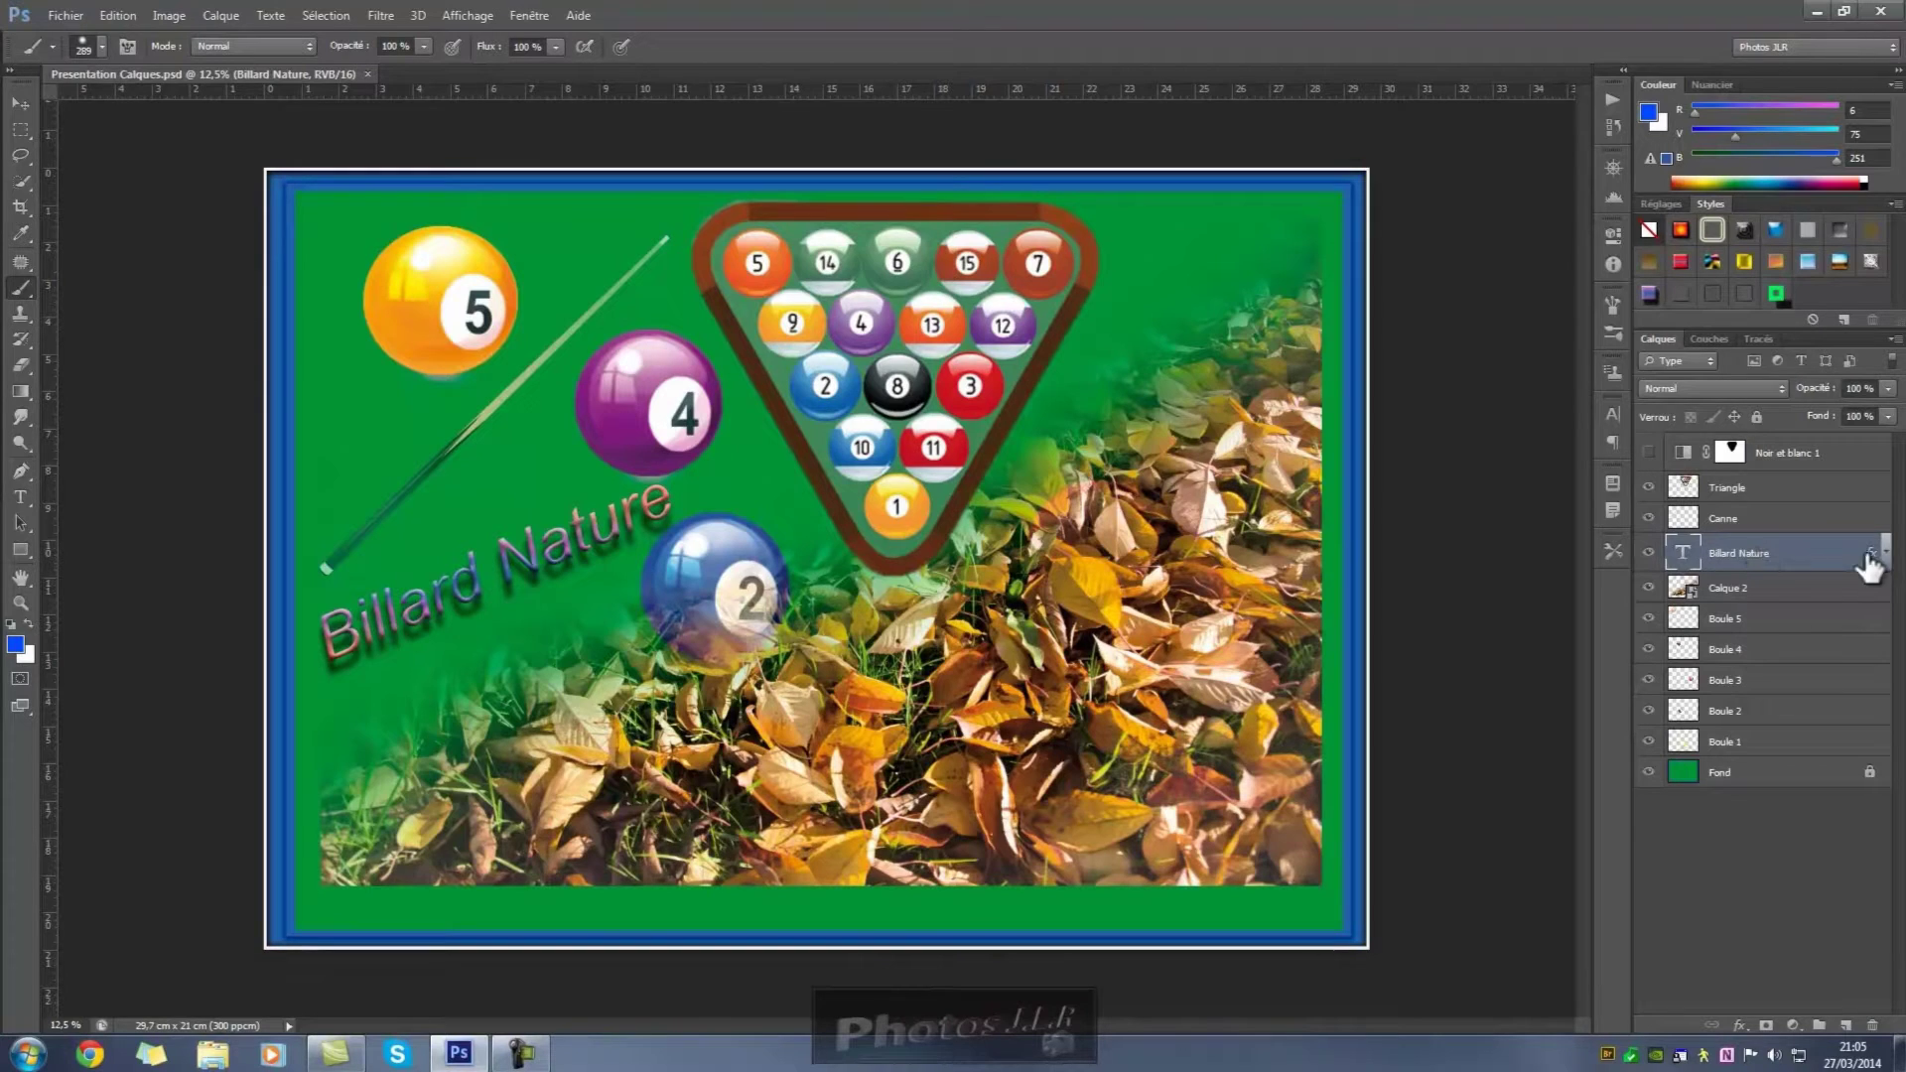
# - Delete all effects from the Billard Nature text layer and undo the deletion
pyautogui.moveTo(1874, 564); pyautogui.dragTo(1874, 1031)
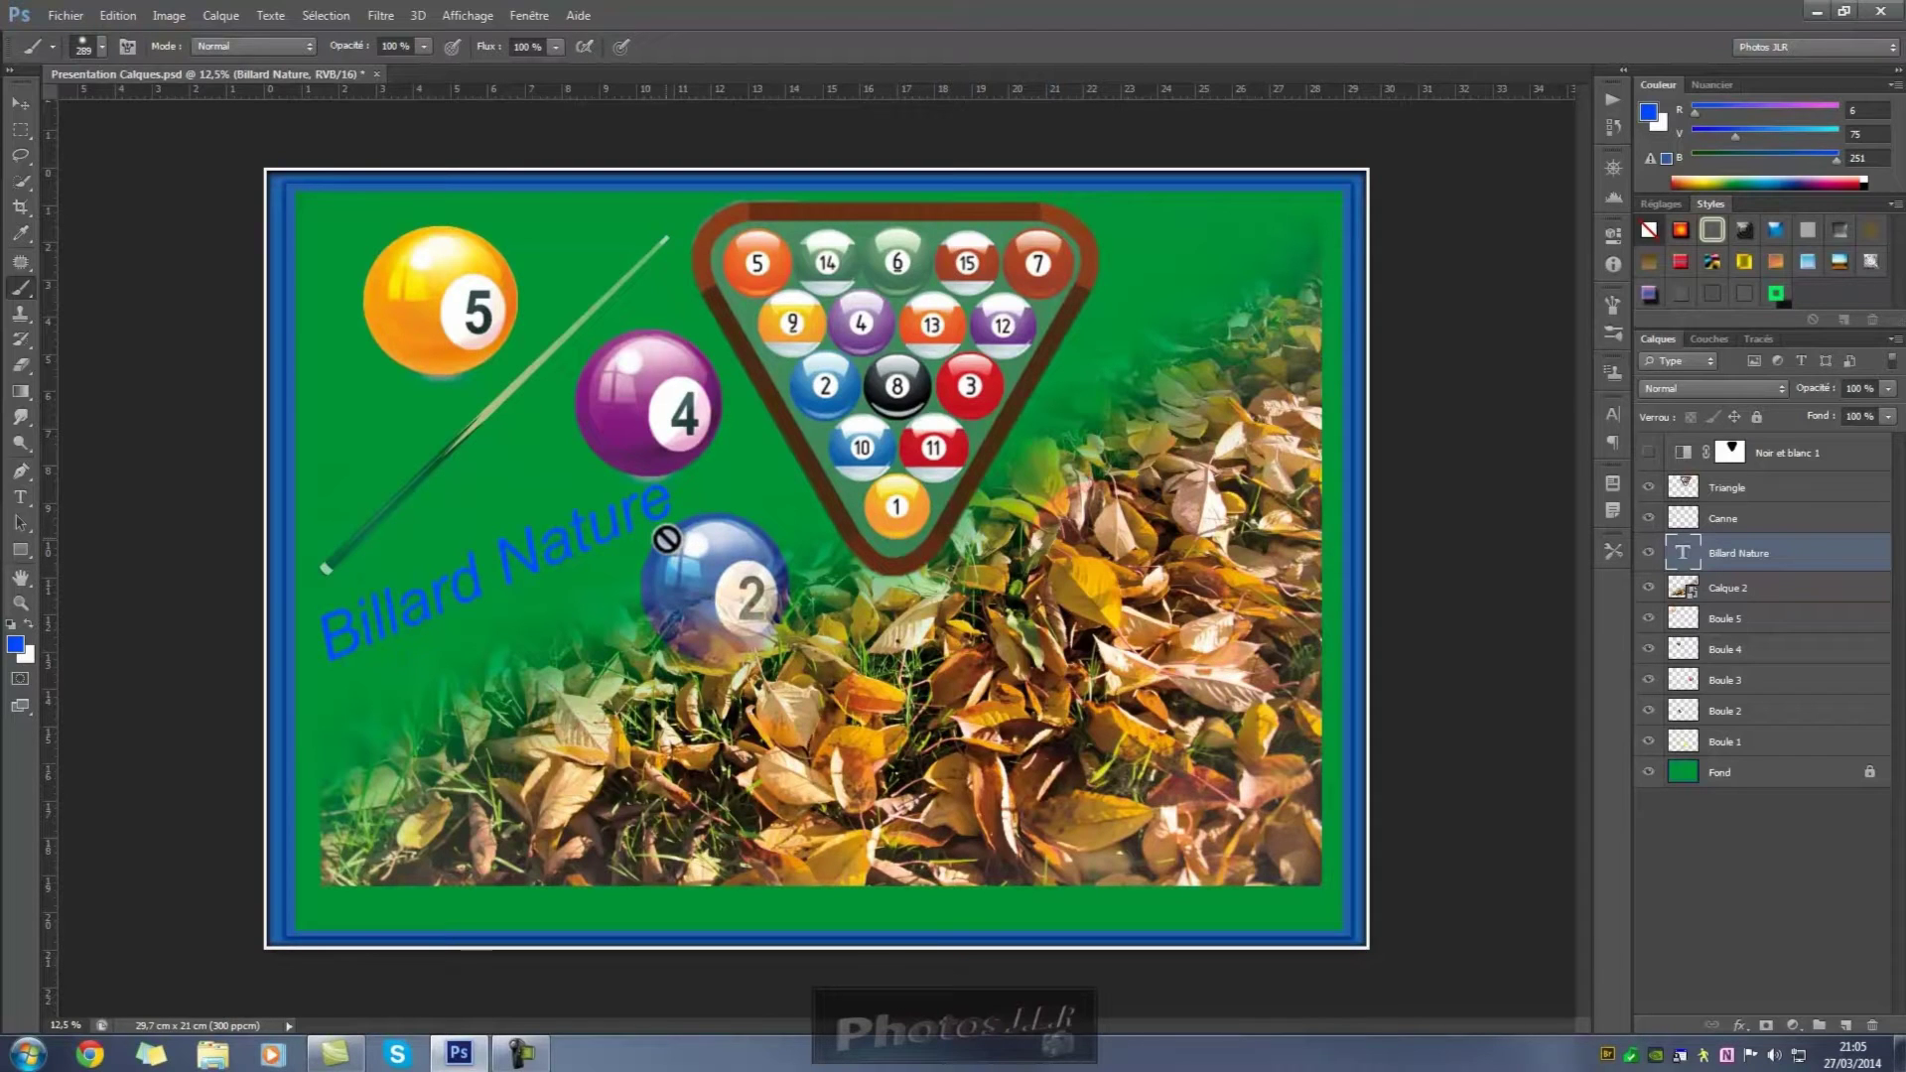
pyautogui.hotkey('ctrl', 'z')
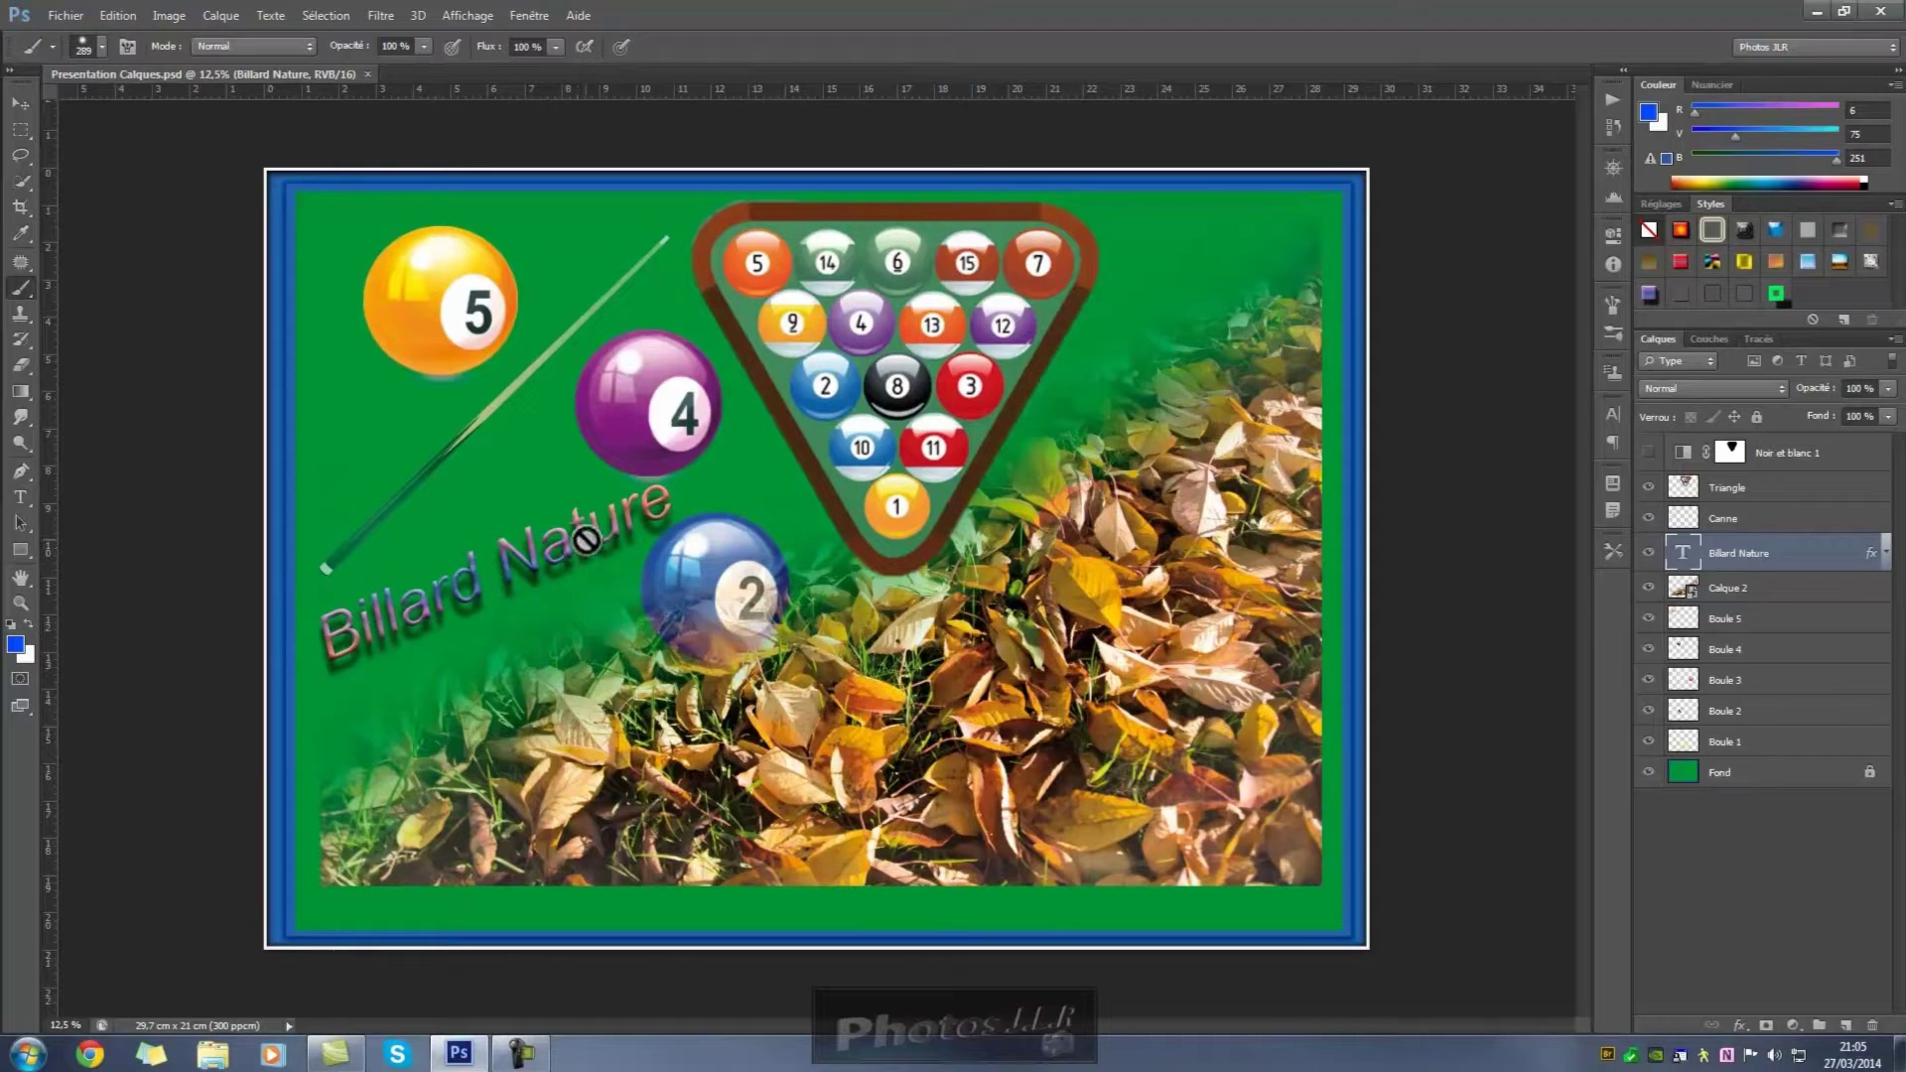
# - Inspect the Calque 2 leaf photo layer and the Boule 5 layer by selecting each in turn
pyautogui.click(1774, 592)
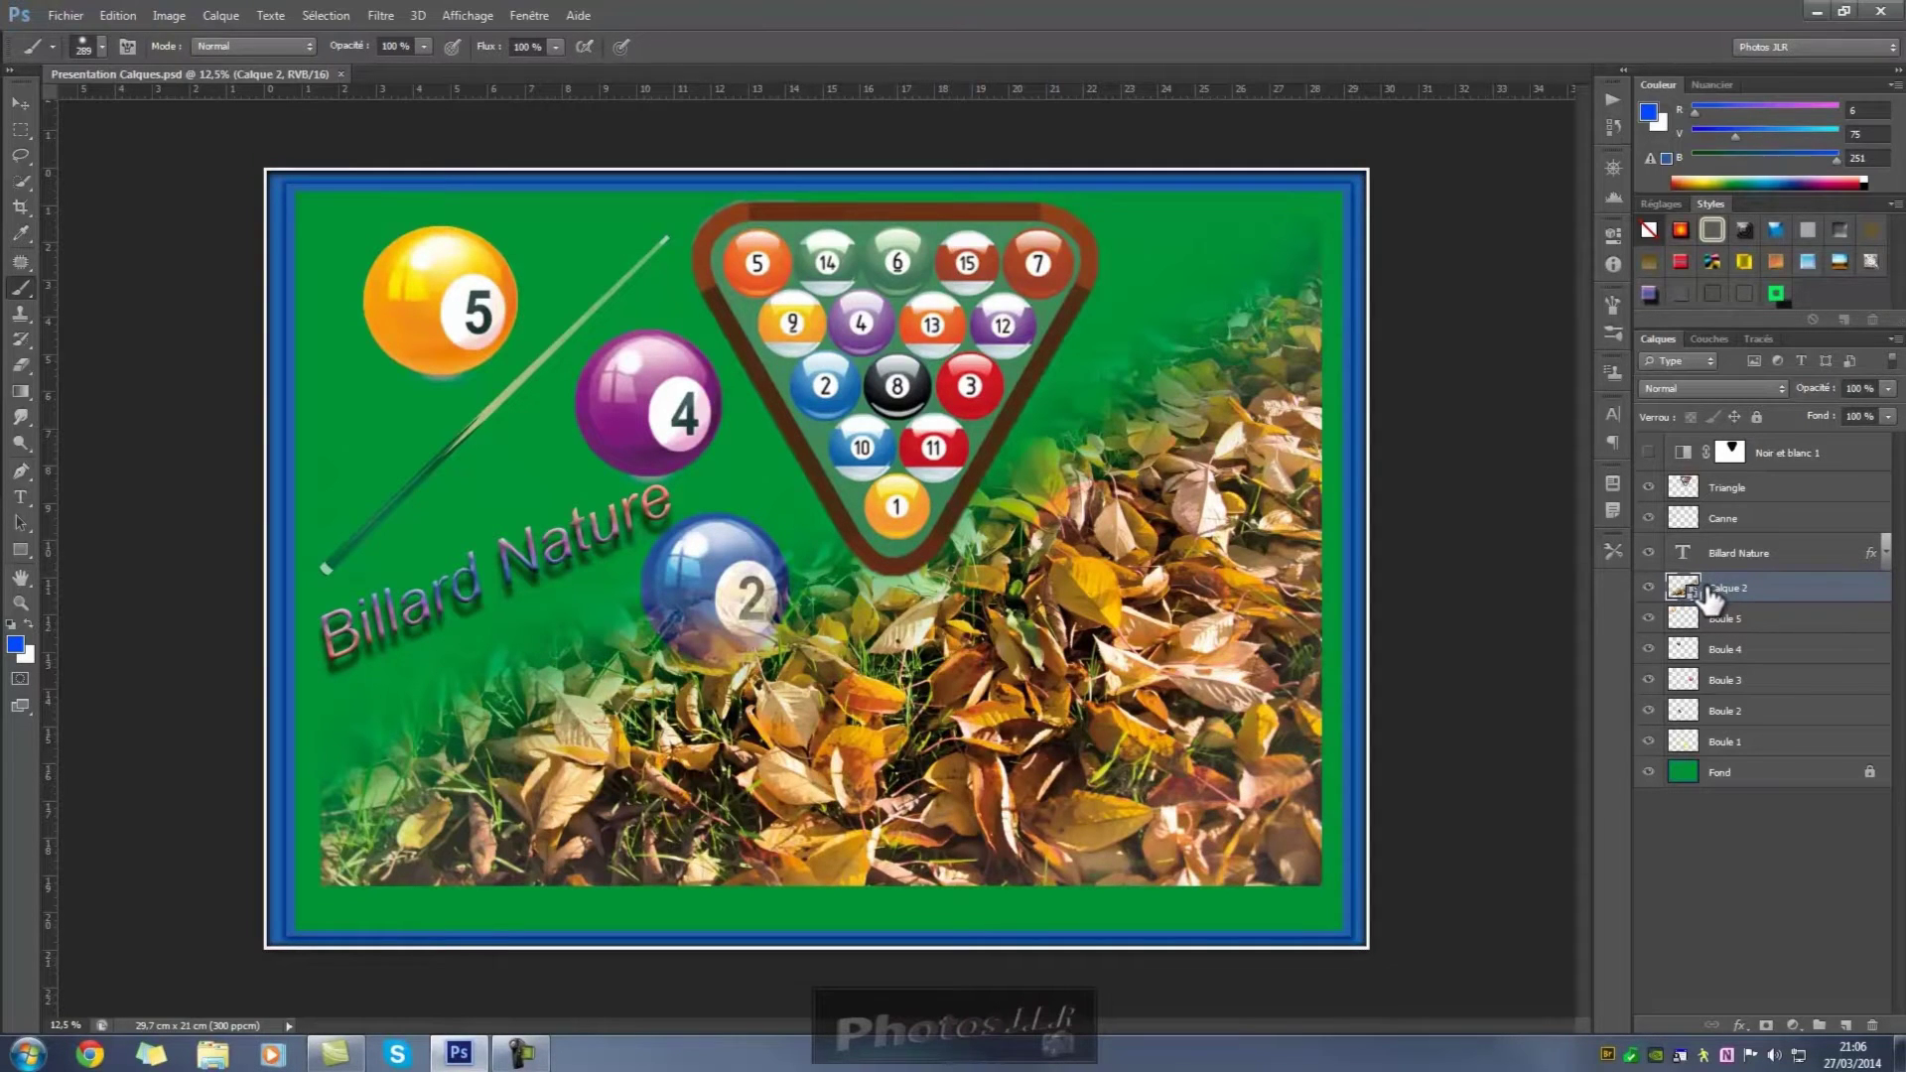
pyautogui.click(1752, 619)
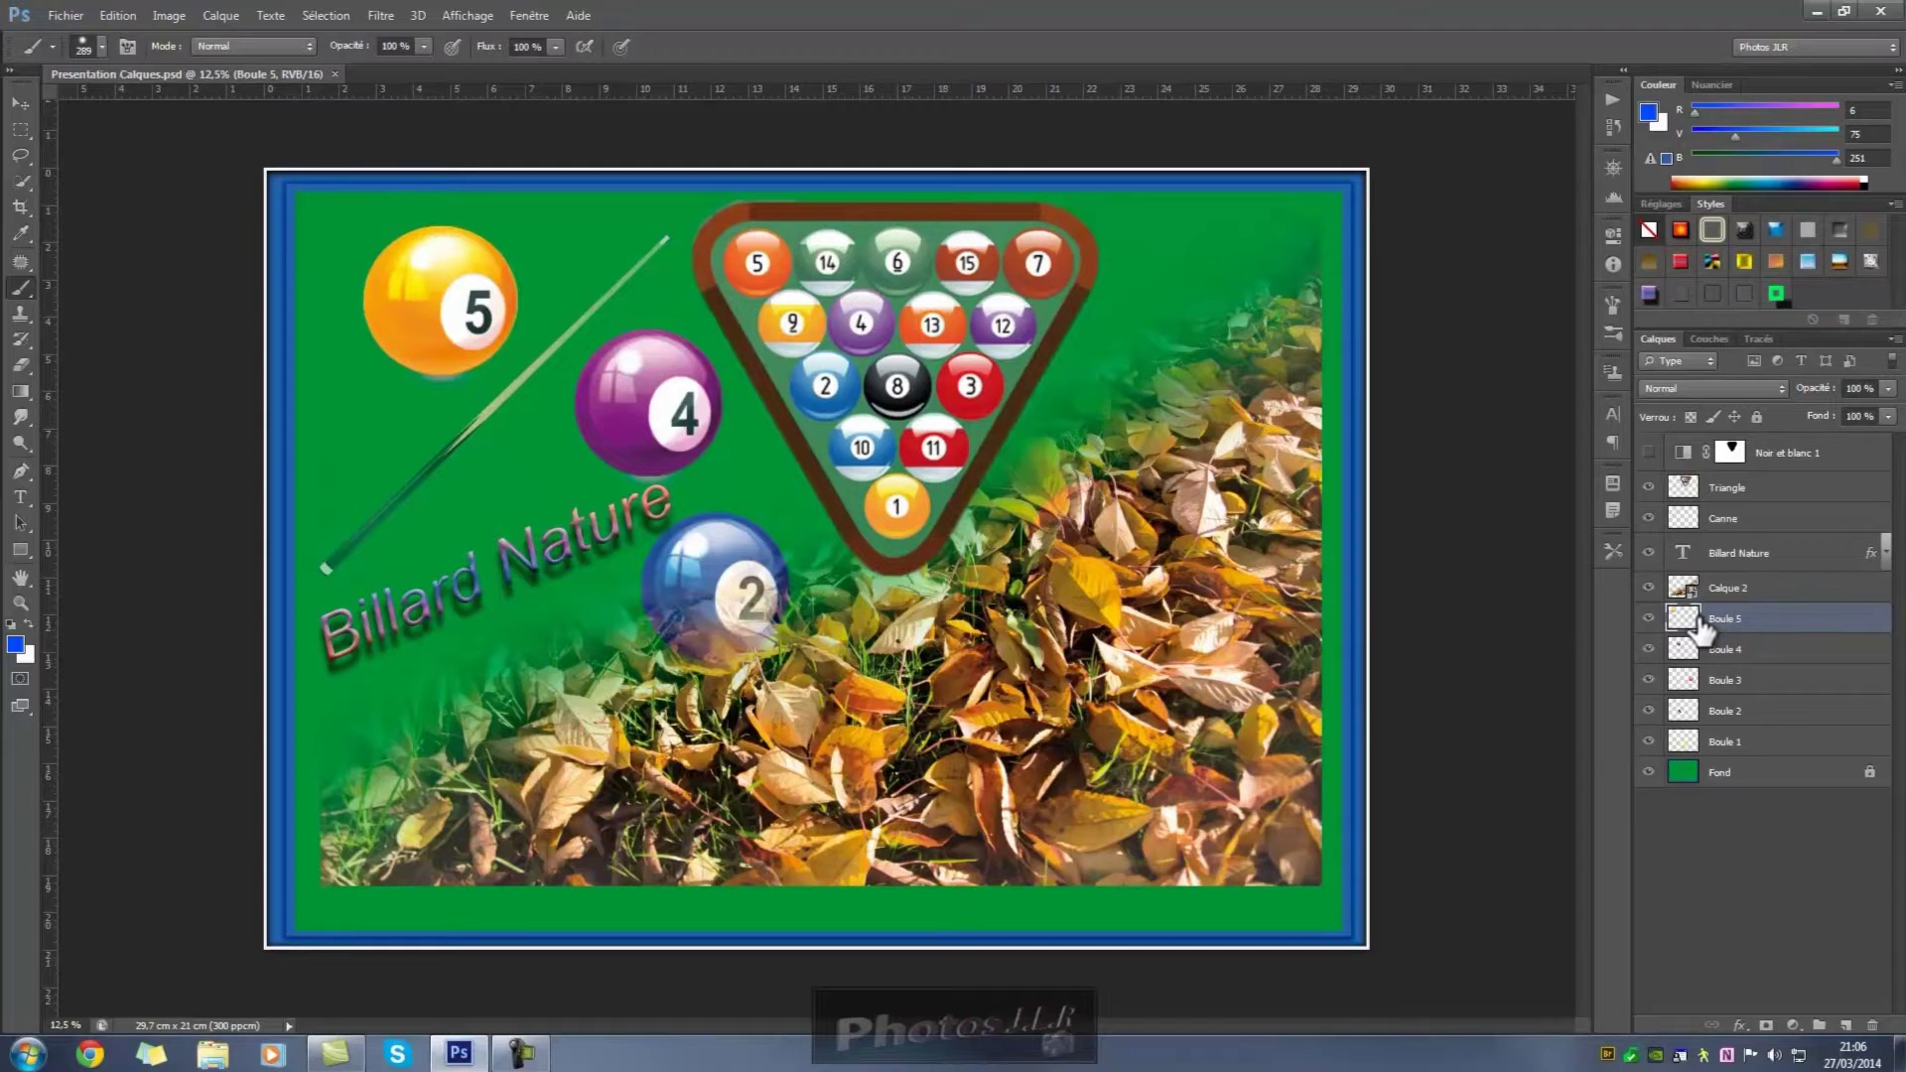
# - Inspect the Boule 4 and Boule 3 layers by selecting each in turn
pyautogui.click(1726, 651)
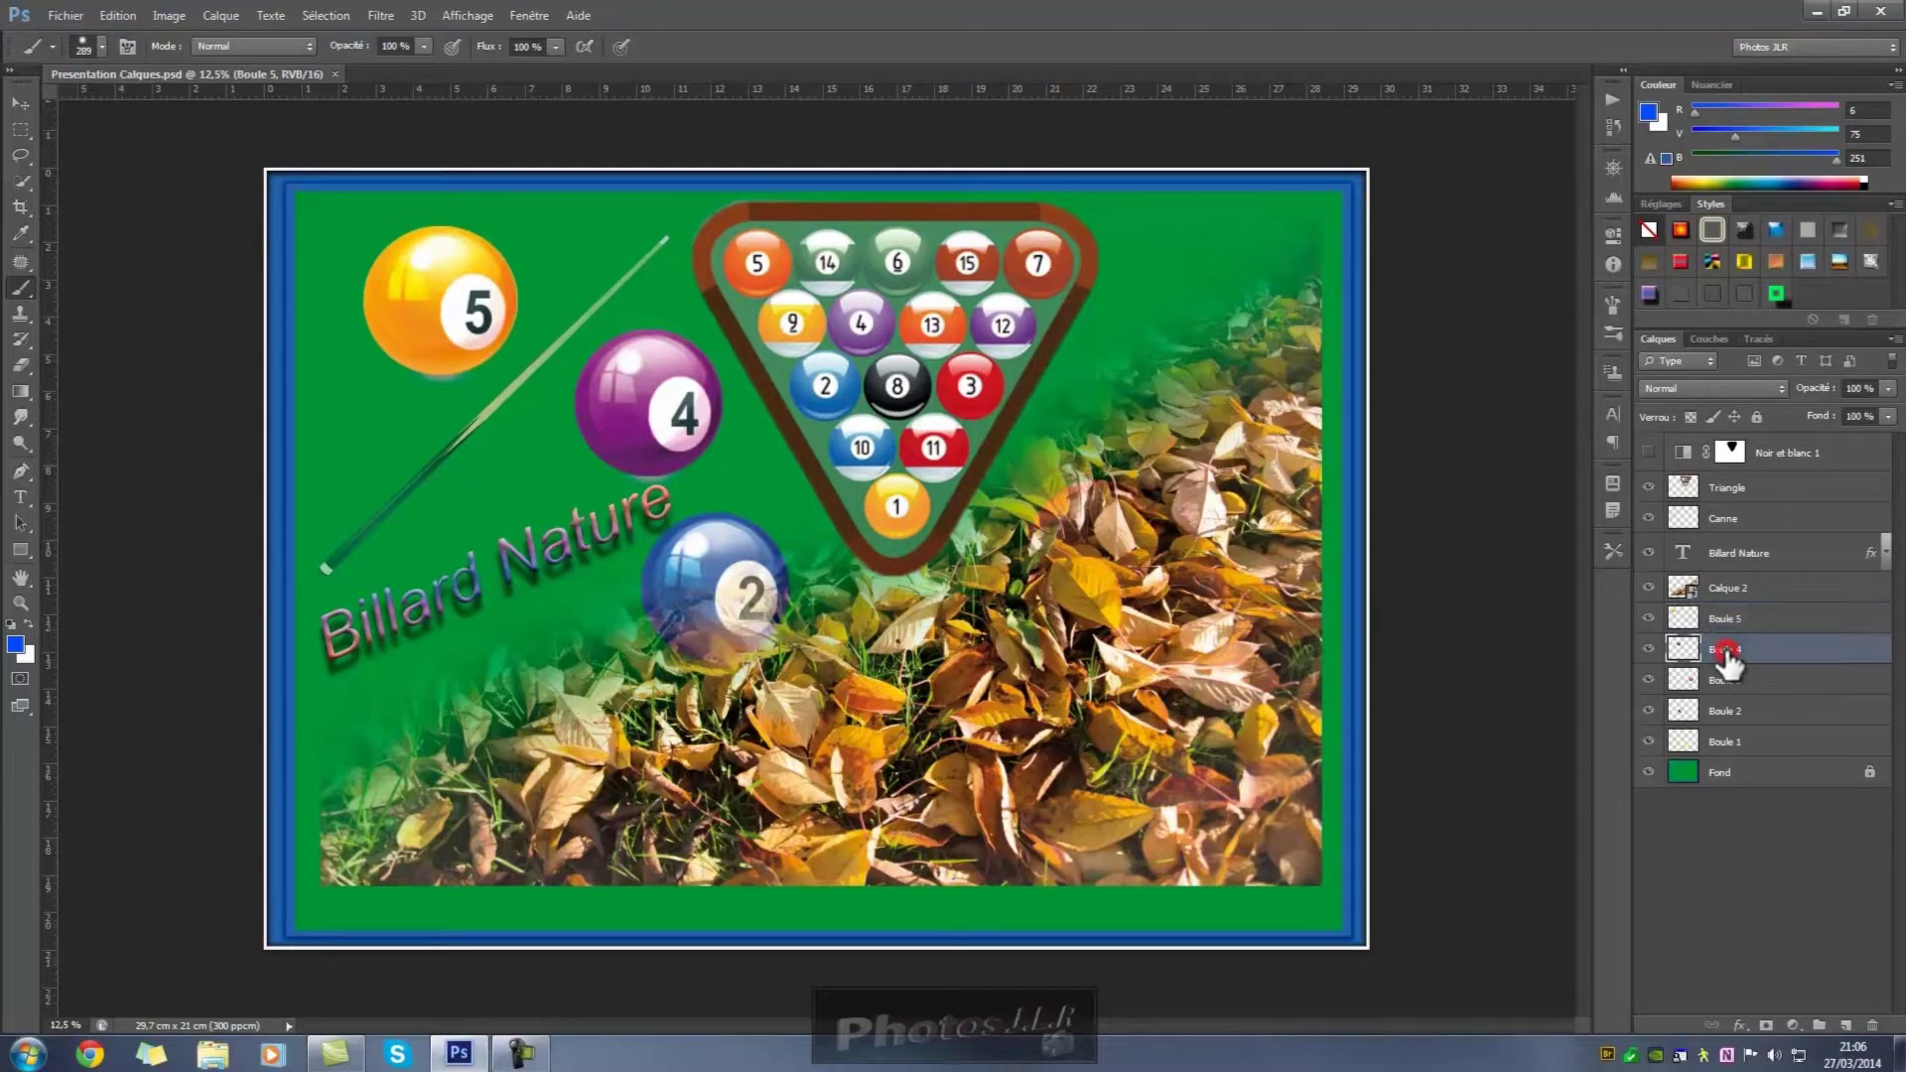
pyautogui.click(1725, 681)
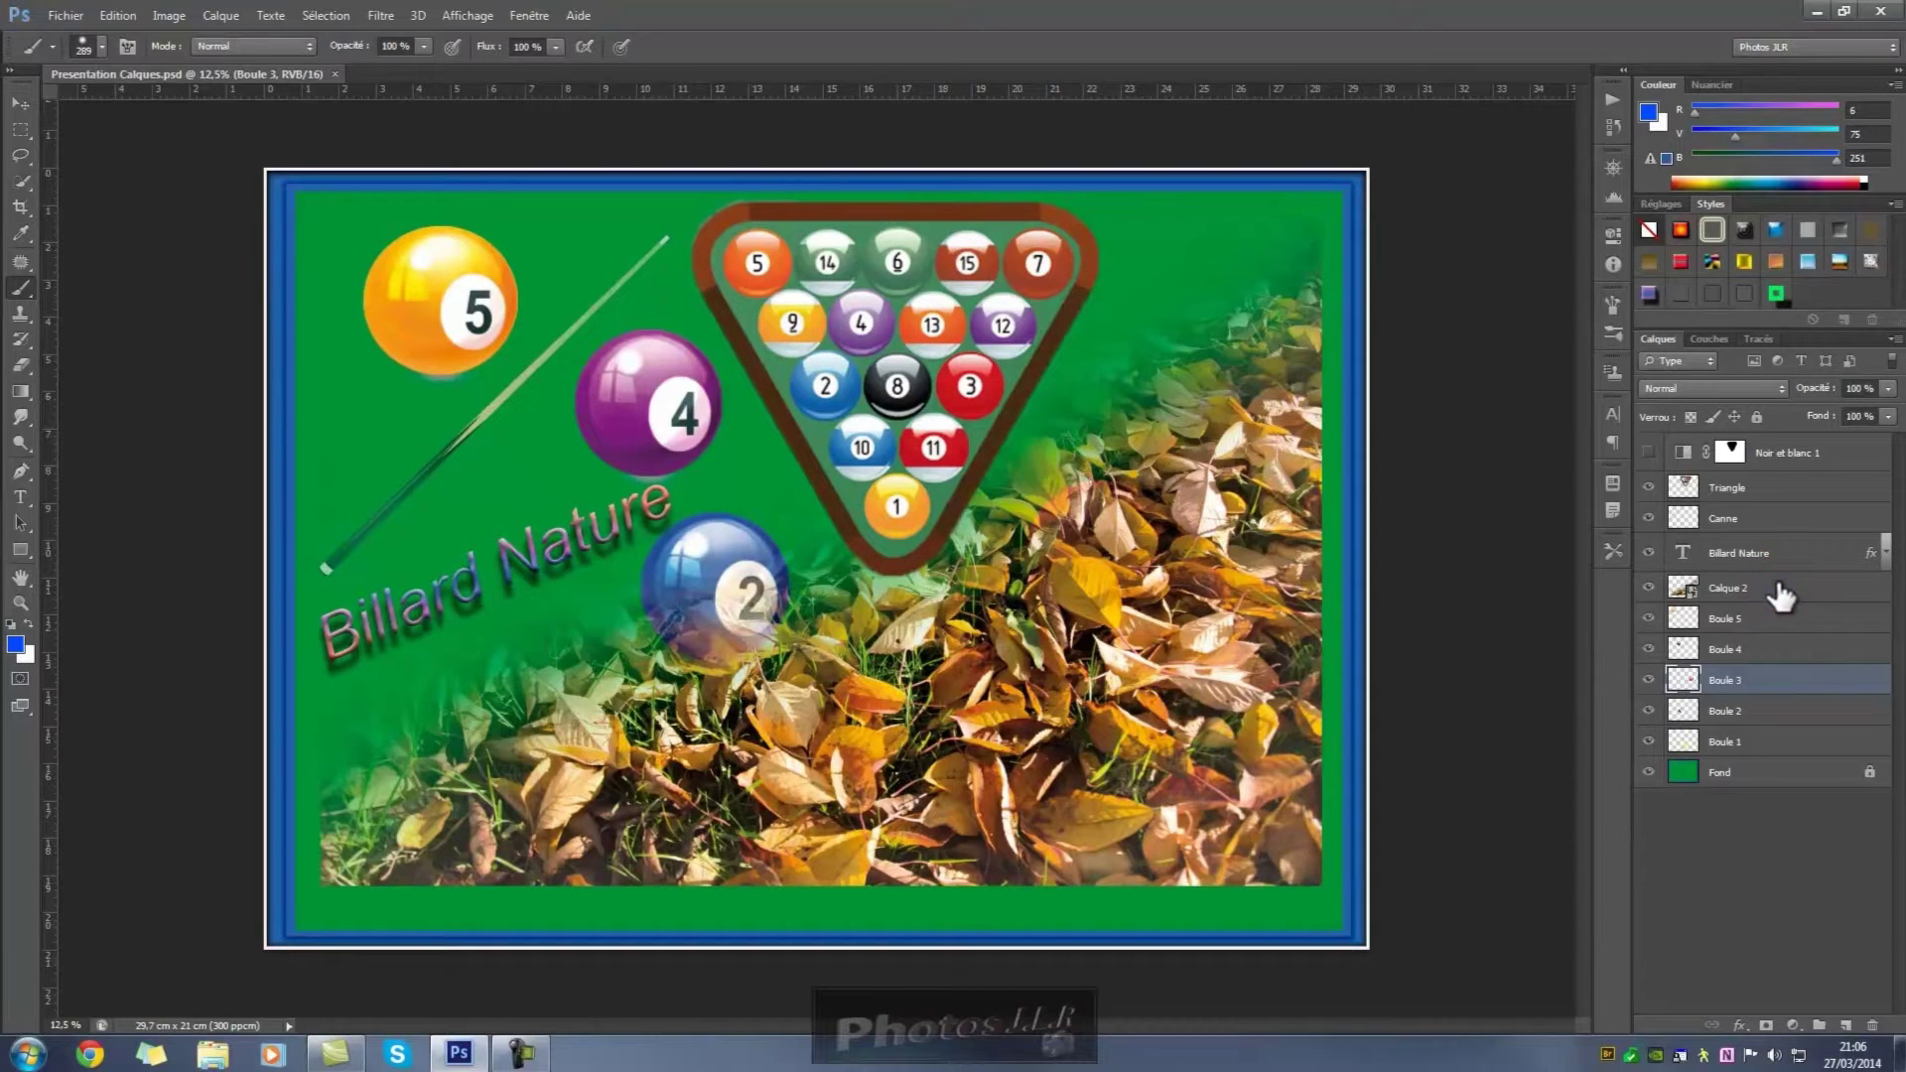
# - Move the Calque 2 leaf photo layer below Boule 1, and restack it between Boule 4 and Boule 3
pyautogui.moveTo(1780, 593); pyautogui.dragTo(1782, 750)
pyautogui.rightClick(1782, 749)
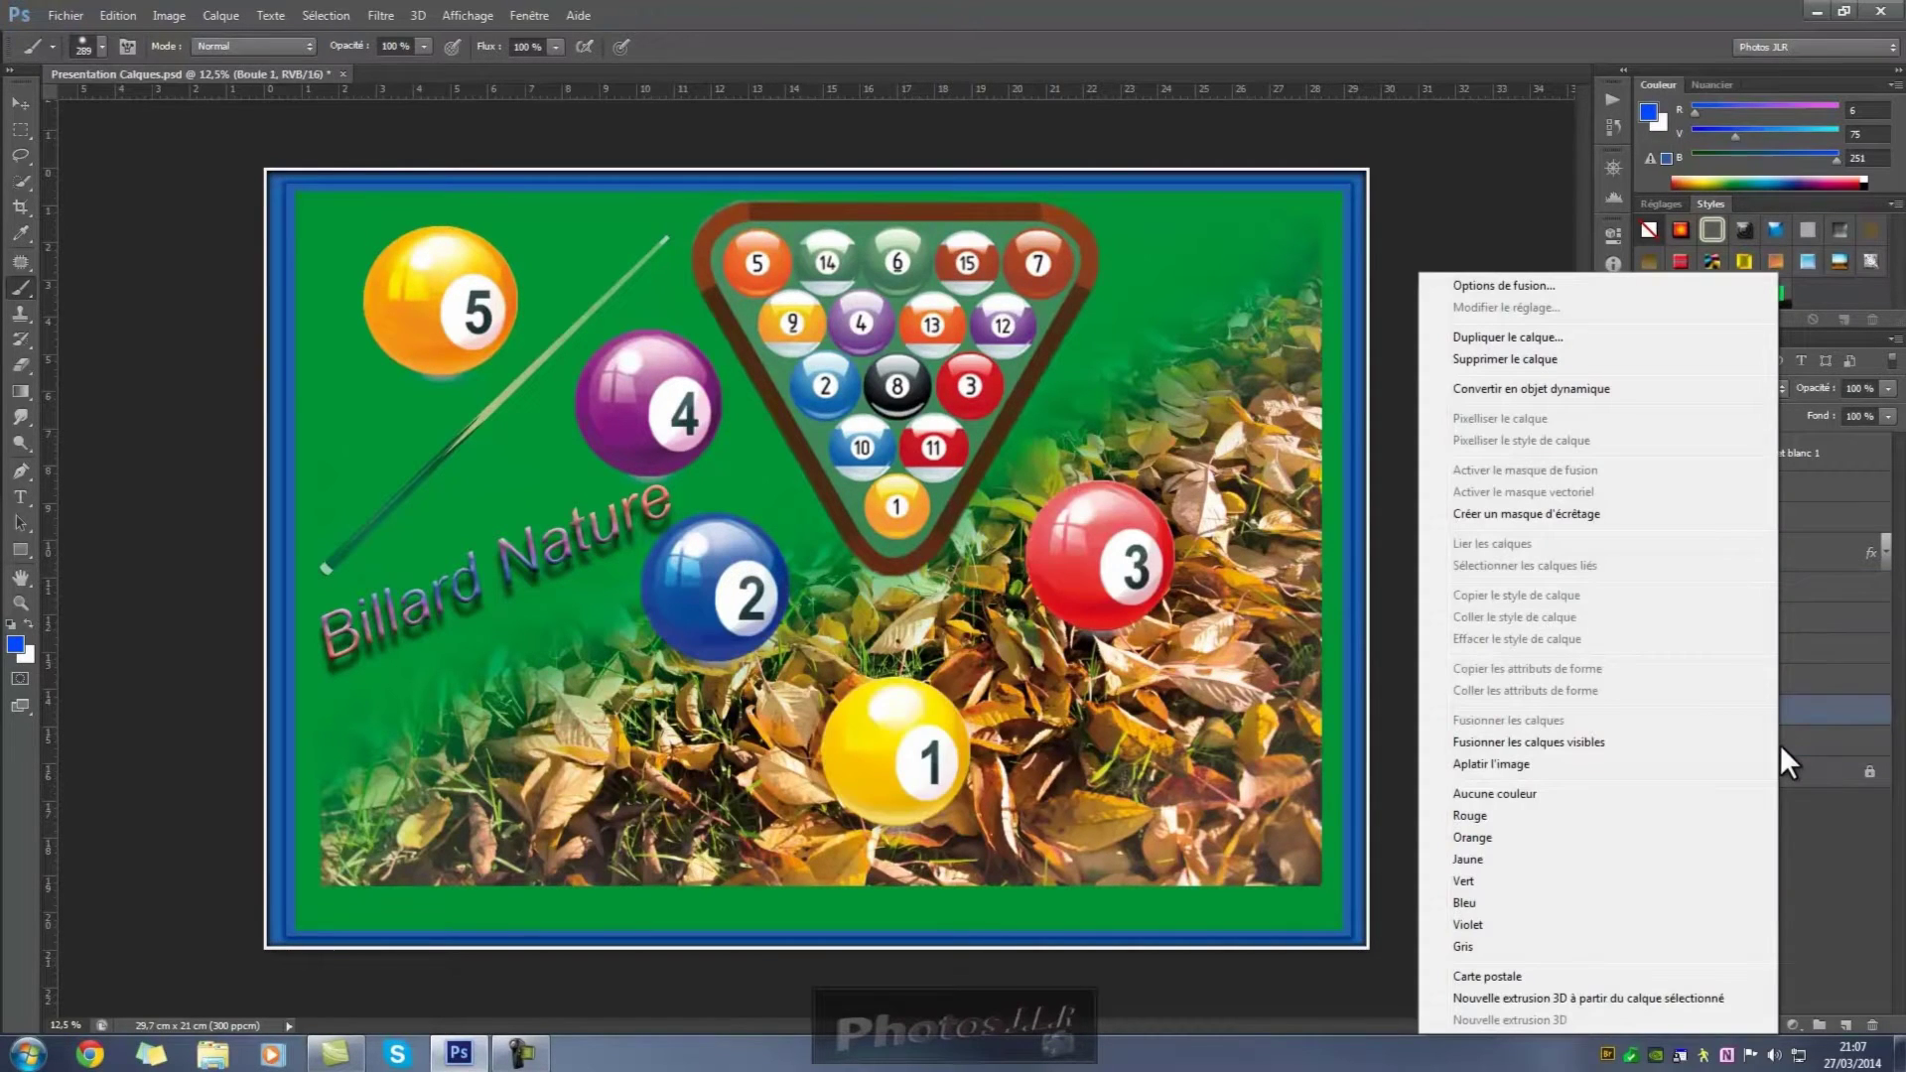
pyautogui.click(1781, 747)
pyautogui.moveTo(1789, 735); pyautogui.dragTo(1758, 621)
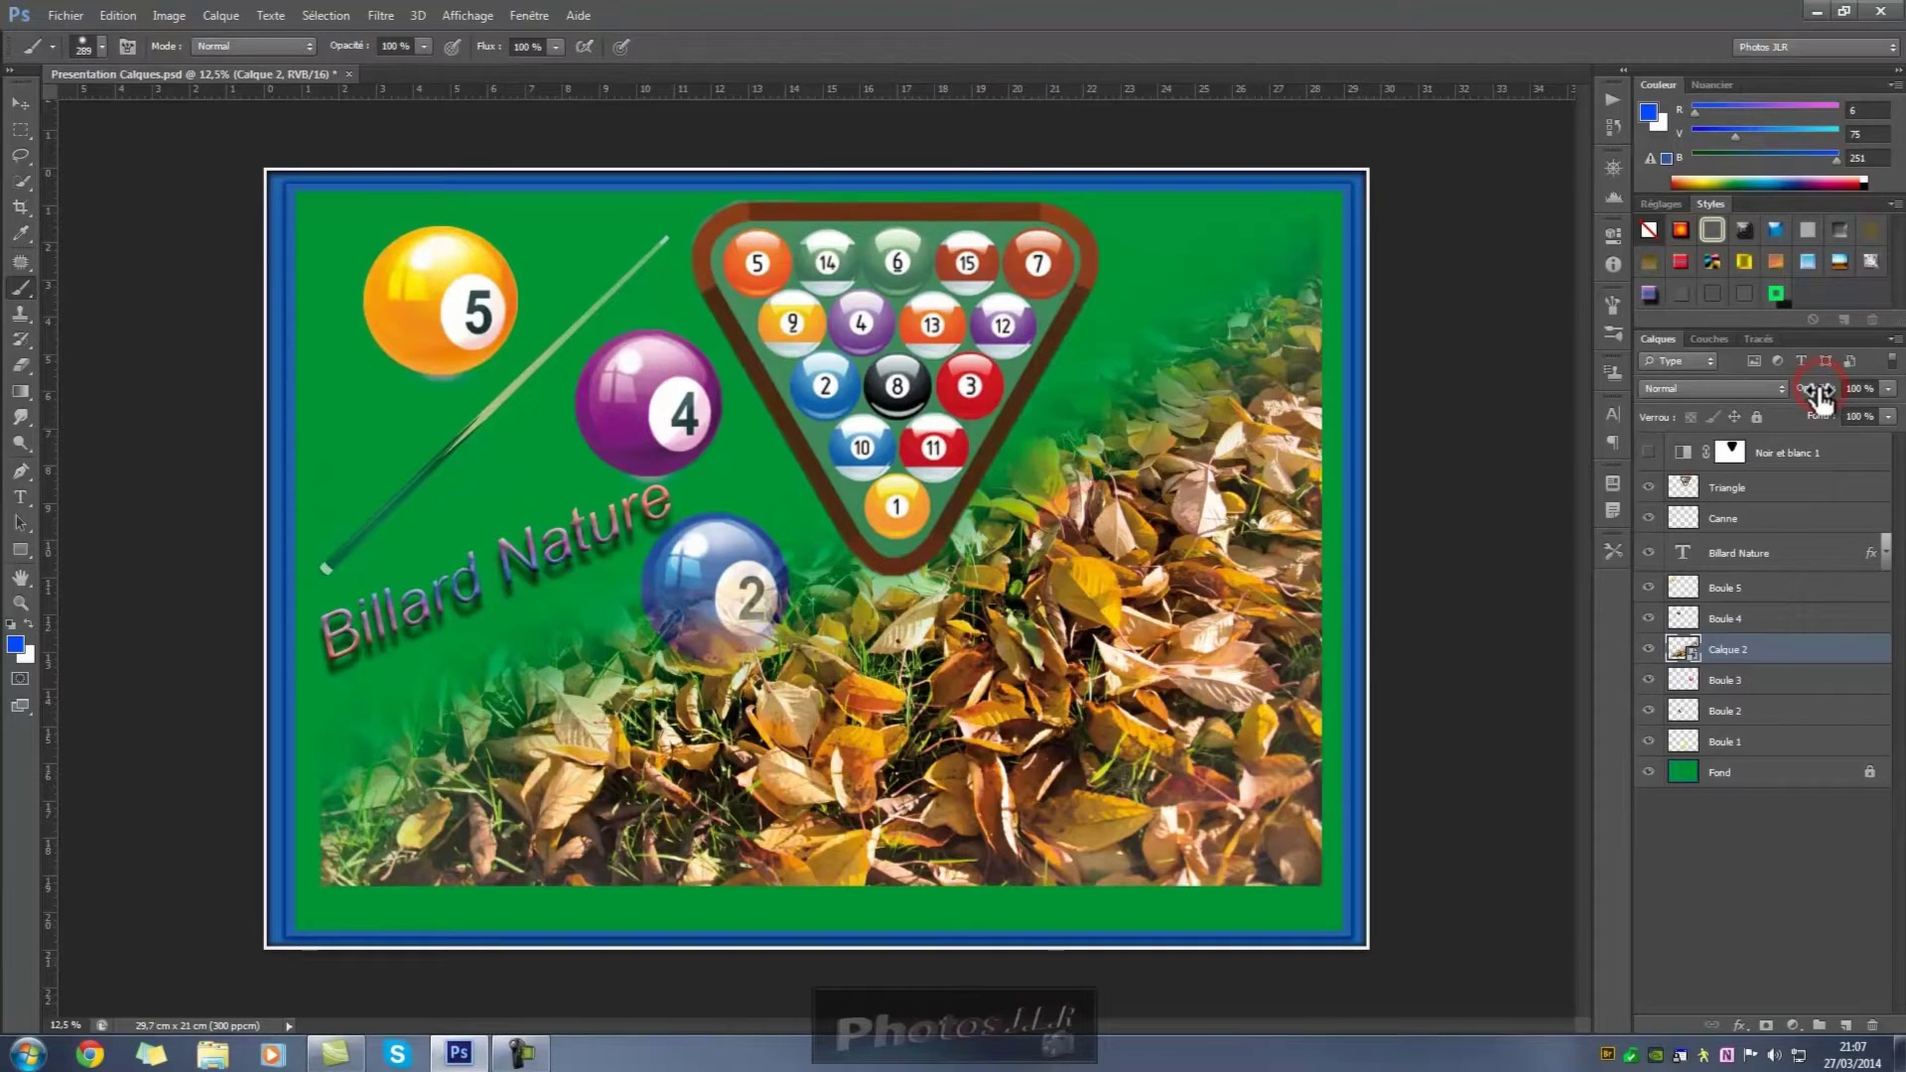
# - Reduce the Calque 2 leaf photo layer's opacity to 44% and its fill to 67%
pyautogui.moveTo(1820, 398); pyautogui.dragTo(1766, 396)
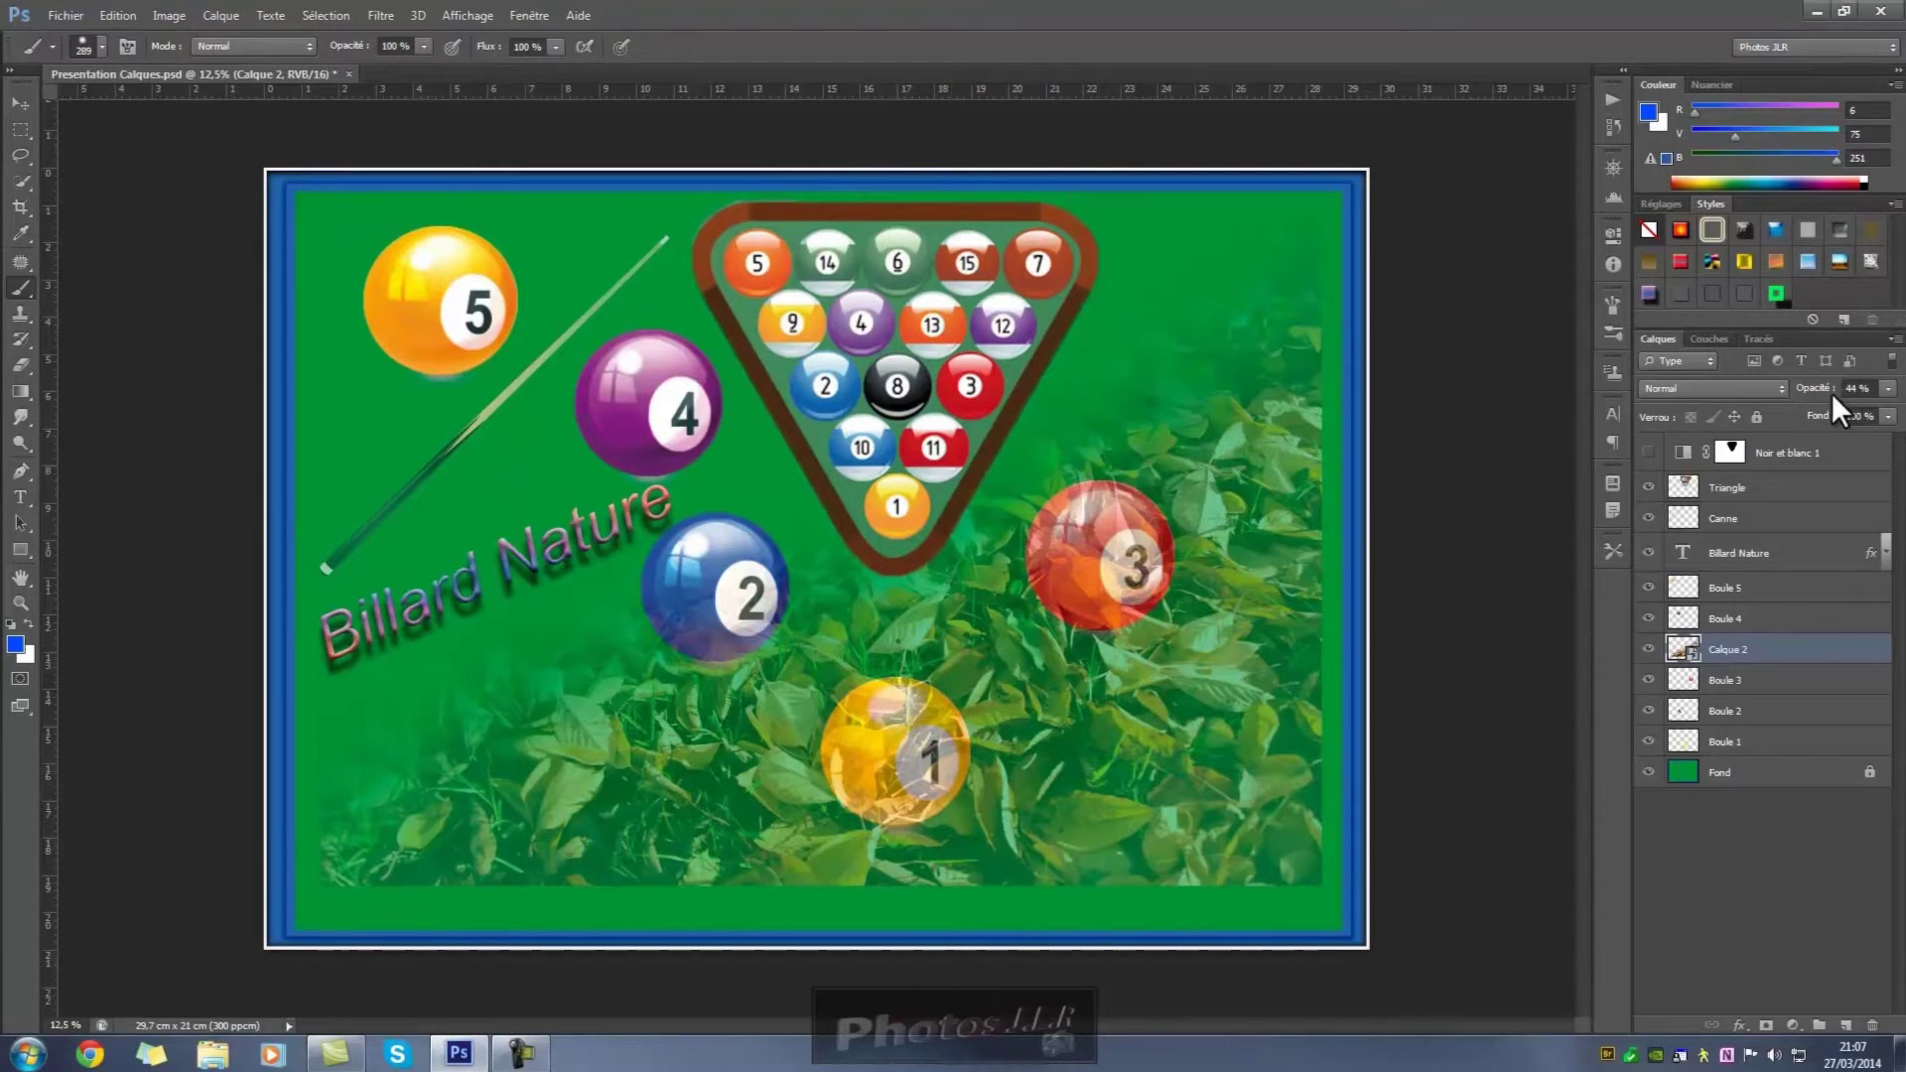
pyautogui.moveTo(1823, 427)
pyautogui.mouseDown()
pyautogui.moveTo(1775, 430)
pyautogui.moveTo(1819, 427)
pyautogui.moveTo(1793, 428)
pyautogui.mouseUp()
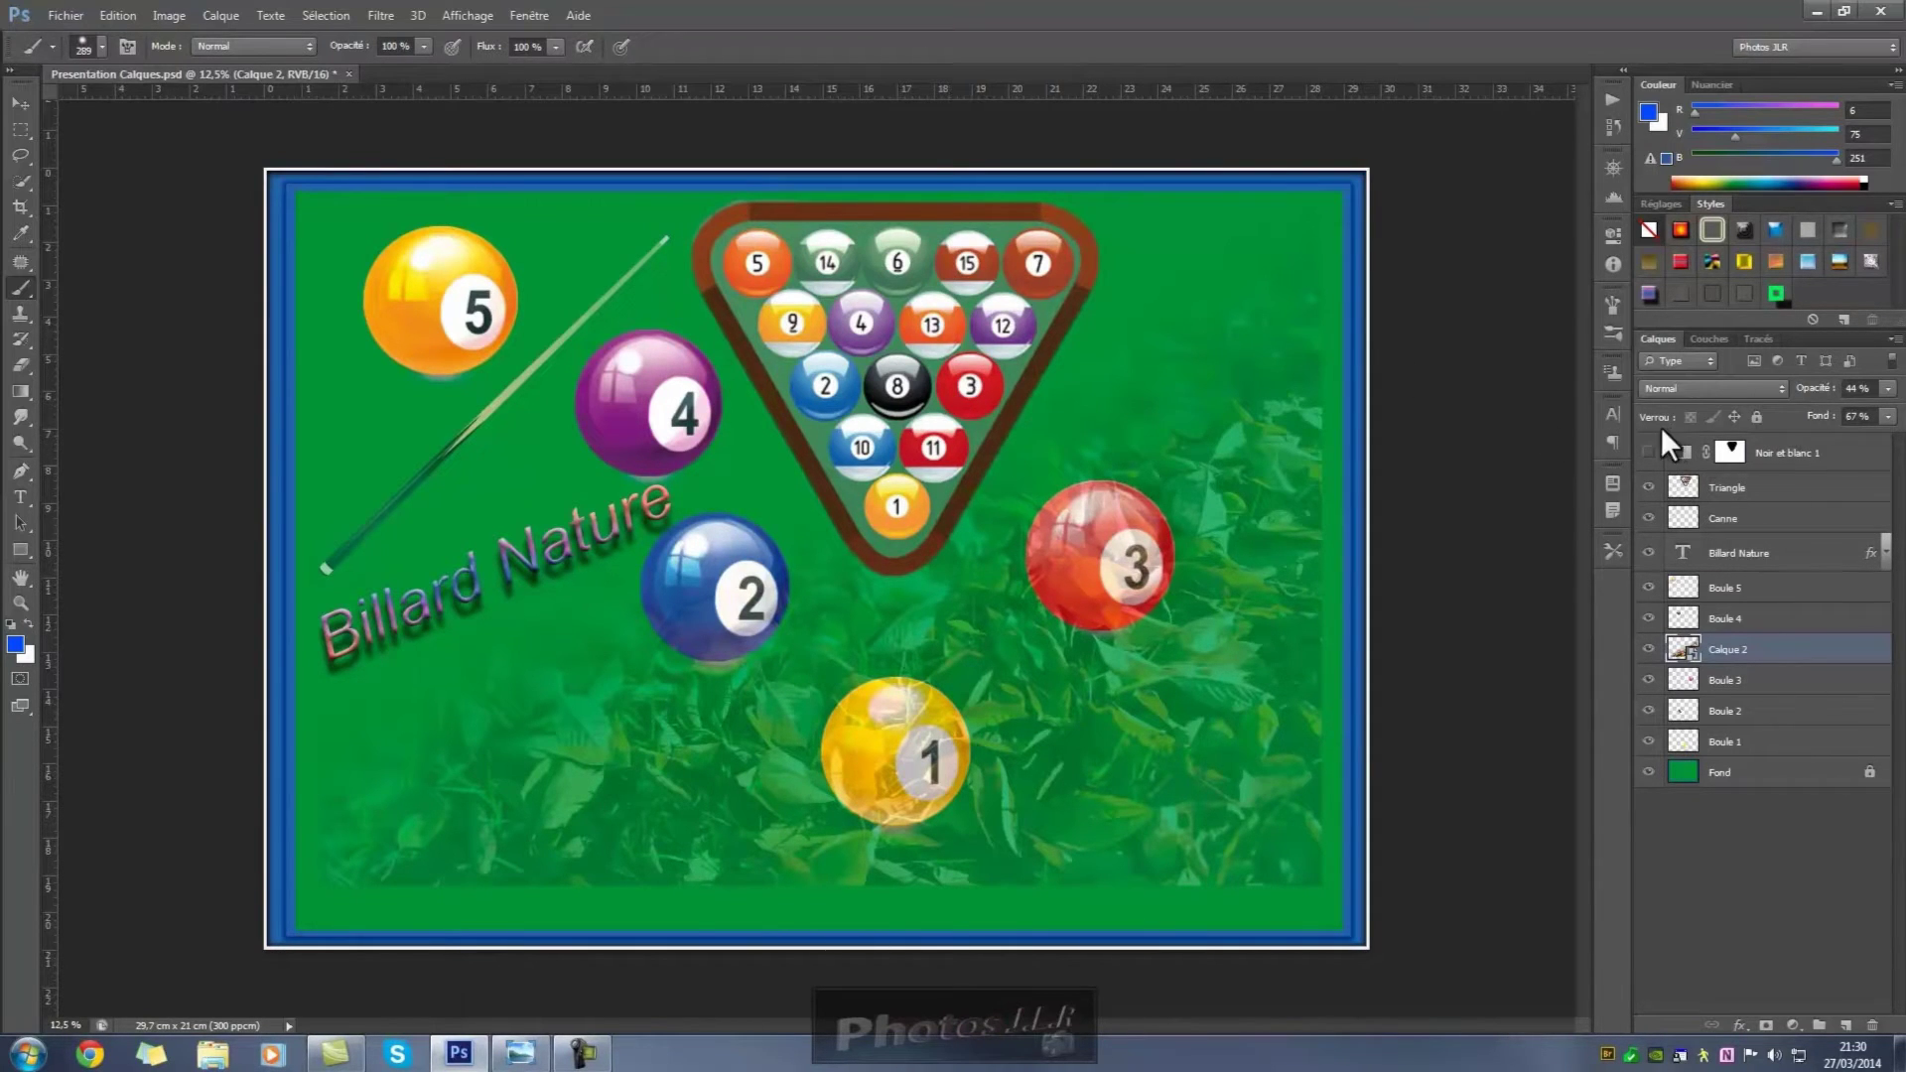
# - Display the available blending modes for the Calque 2 leaf photo layer
pyautogui.click(1781, 389)
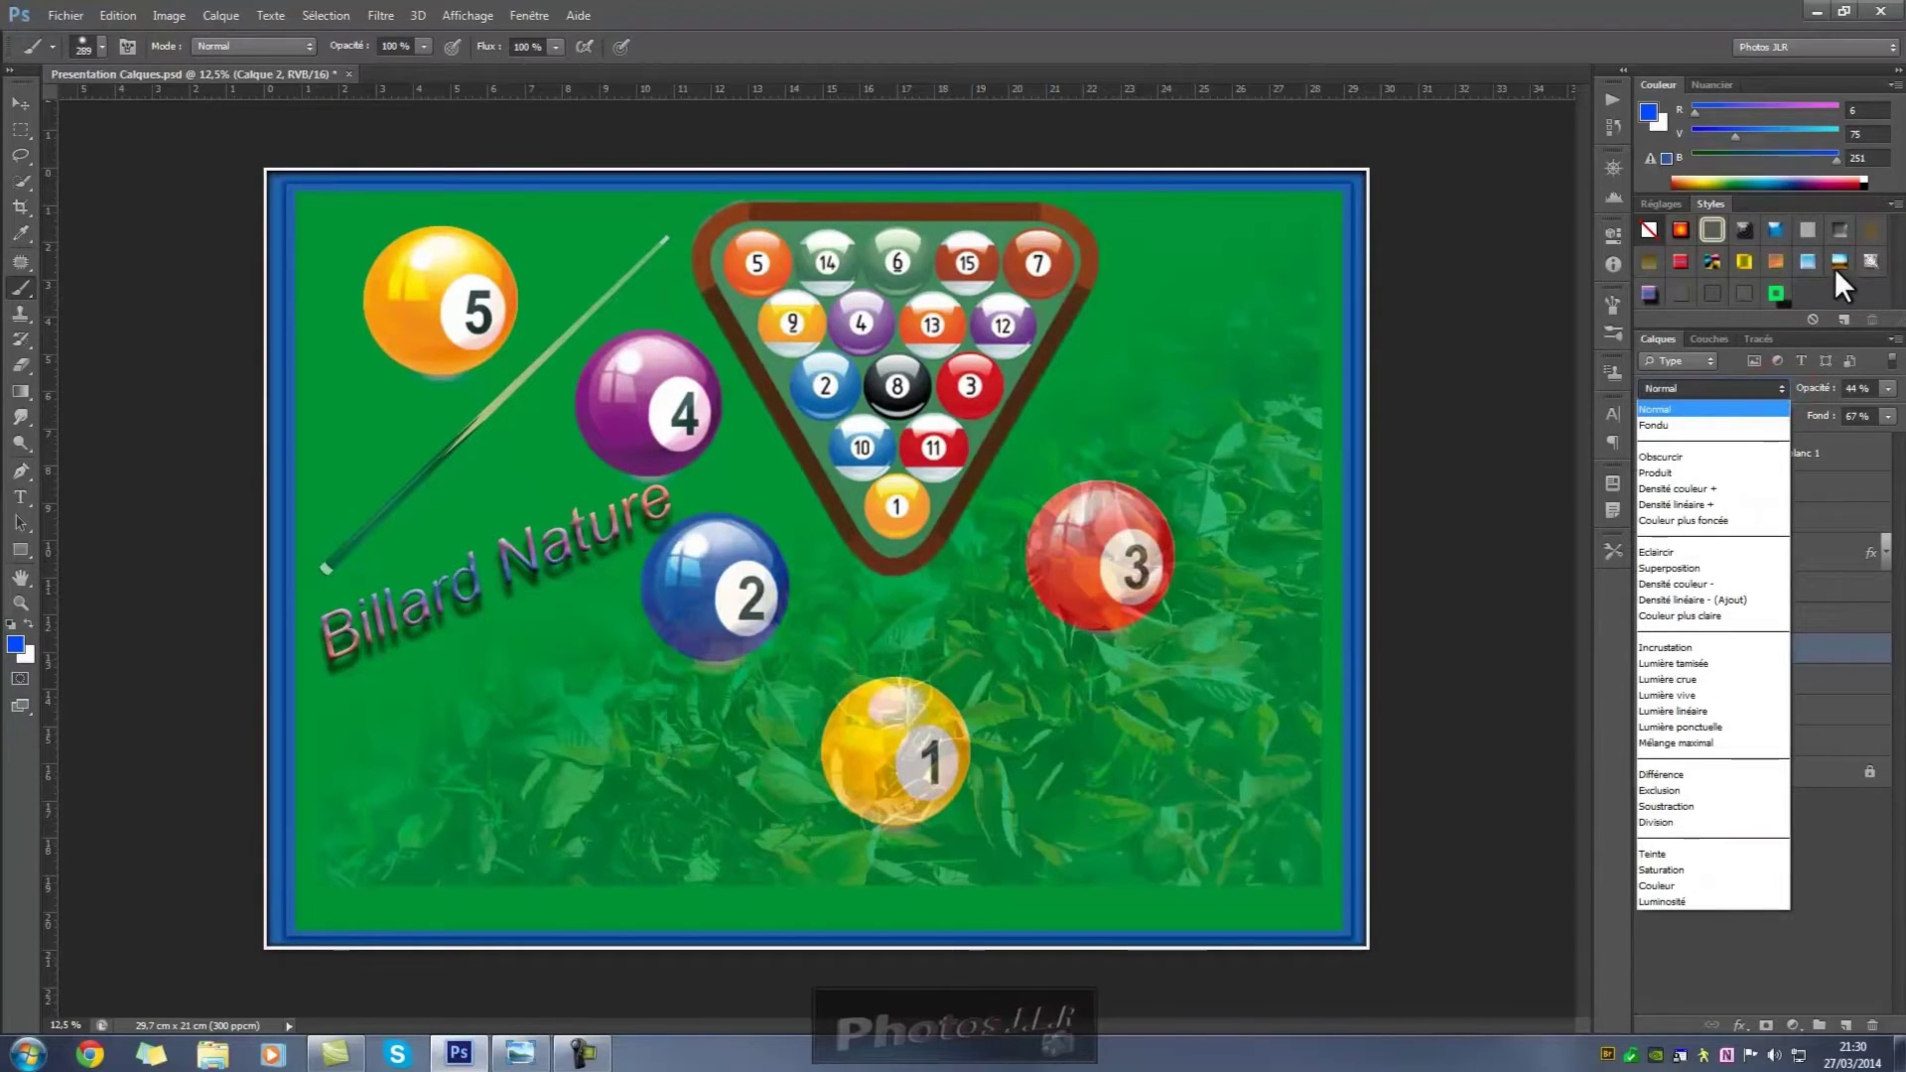